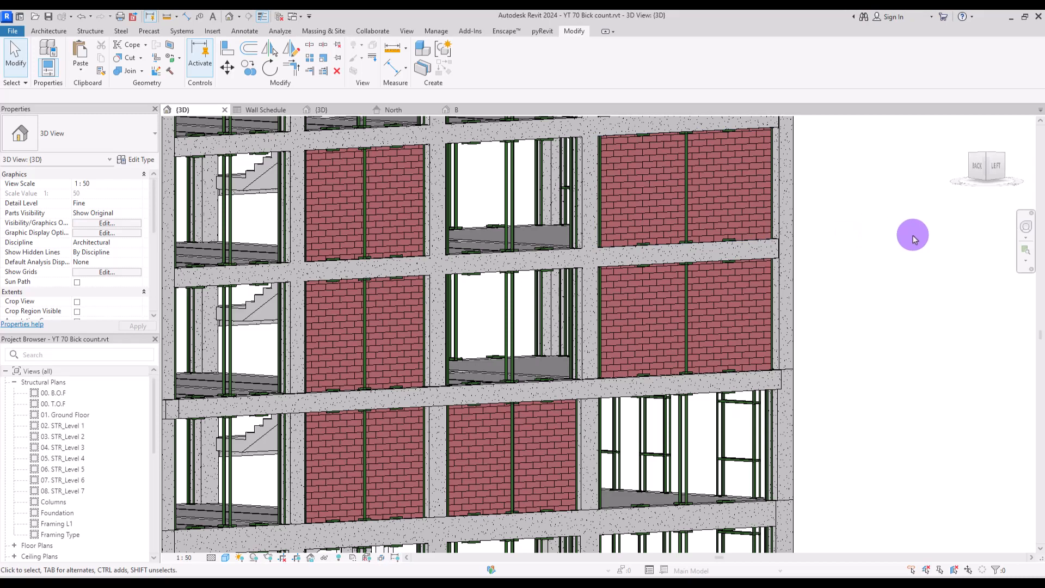
Examine the brick infill walls in the building's 3D view and compare them with the Wall Schedule
shift+middle_drag(866, 263, 916, 262)
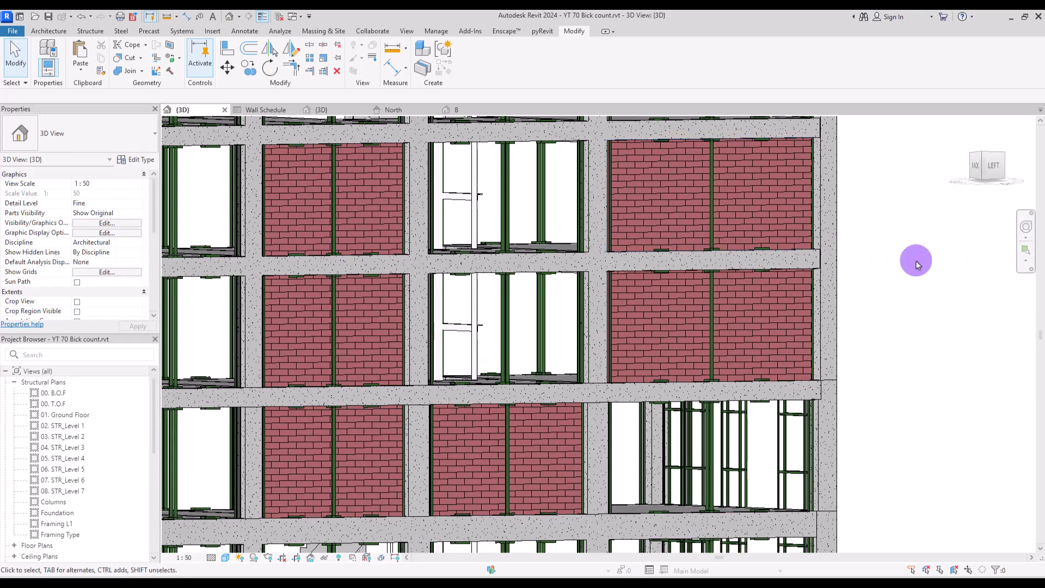
click(278, 112)
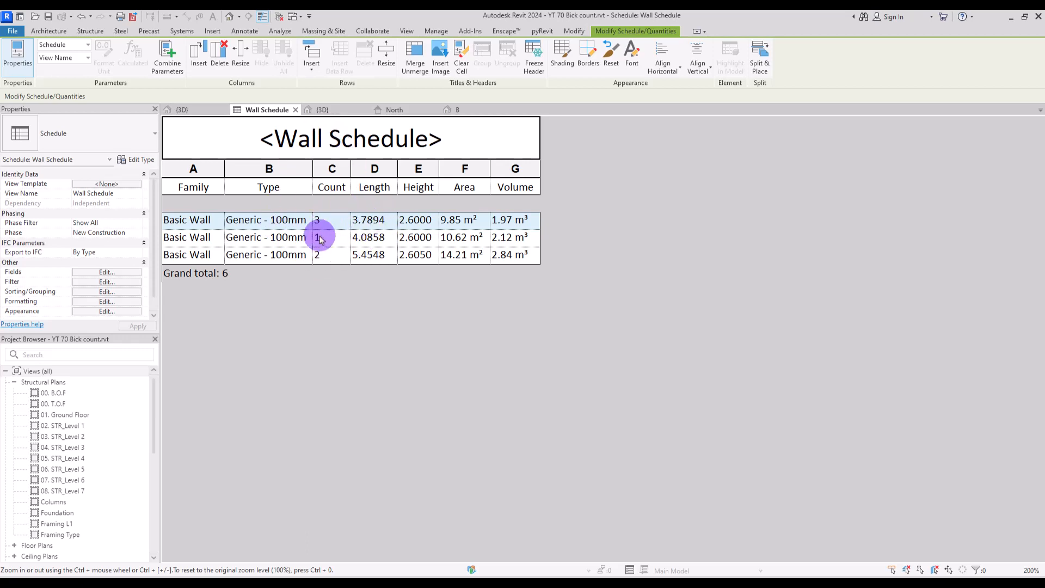
click(193, 109)
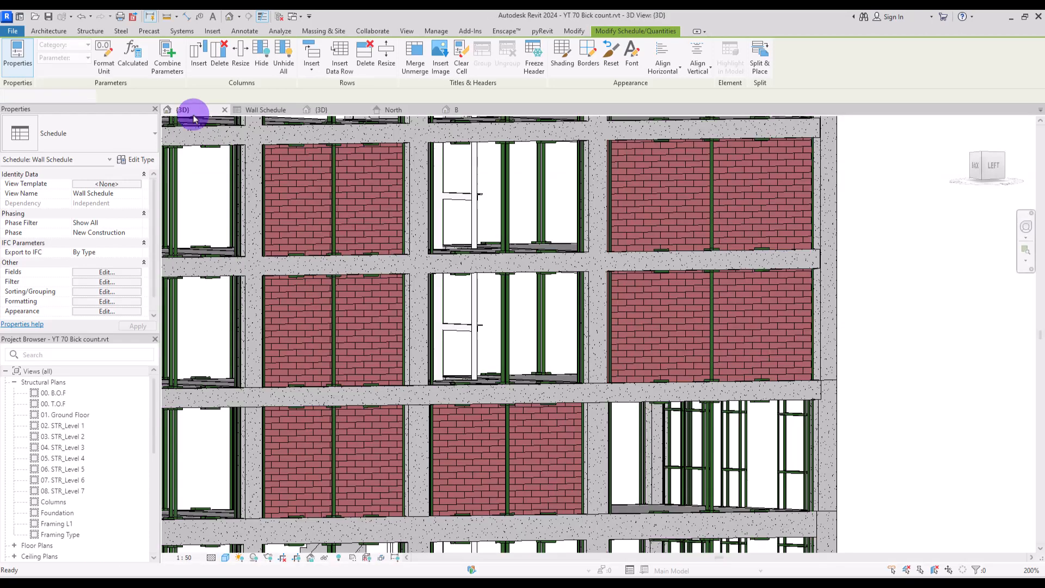
click(250, 109)
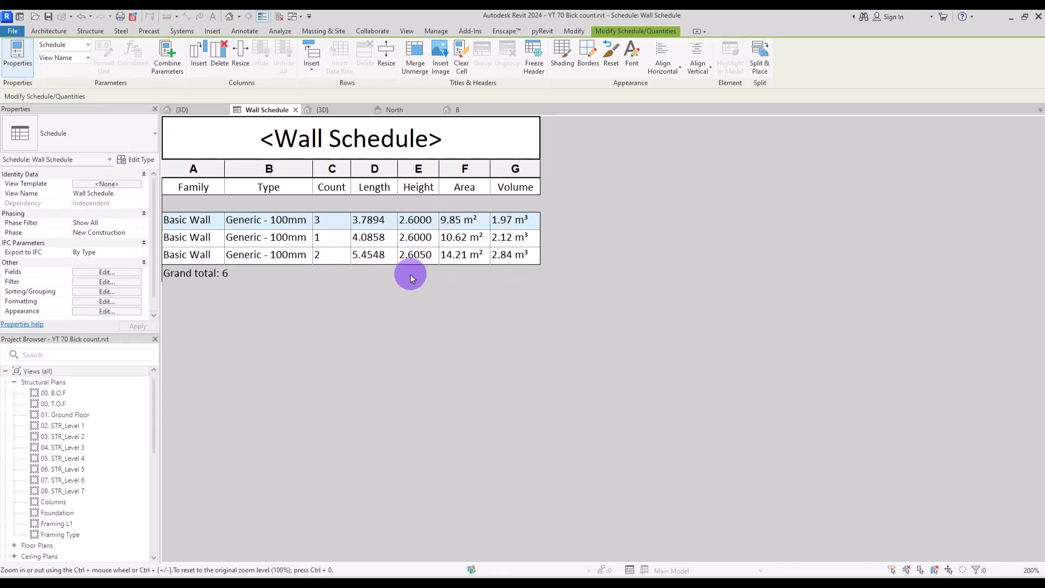
Inspect the formula behind the Wall Schedule's calculated Height field and the fields available to it, leaving the formula as it is
click(120, 273)
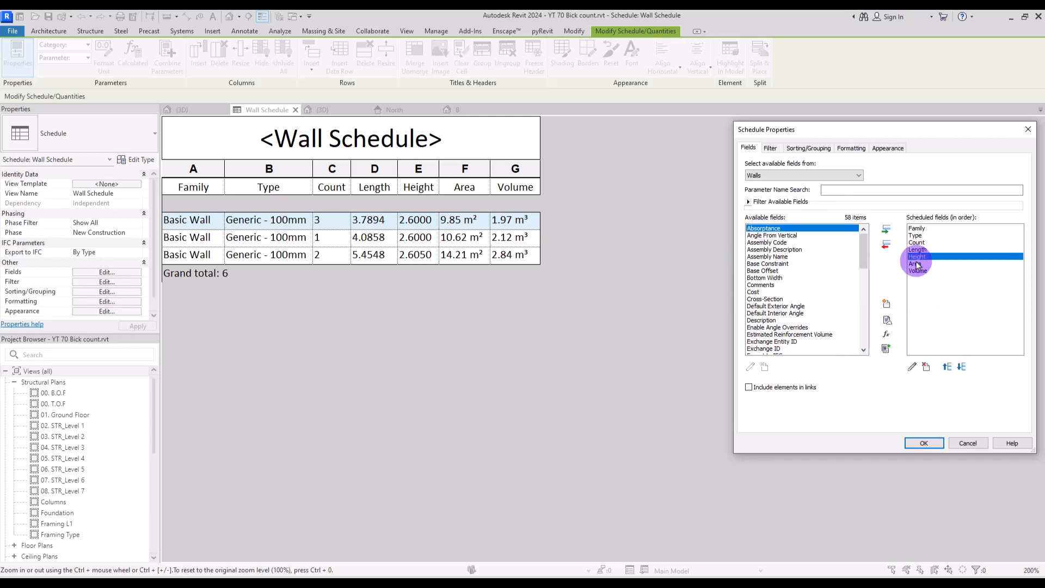
click(912, 367)
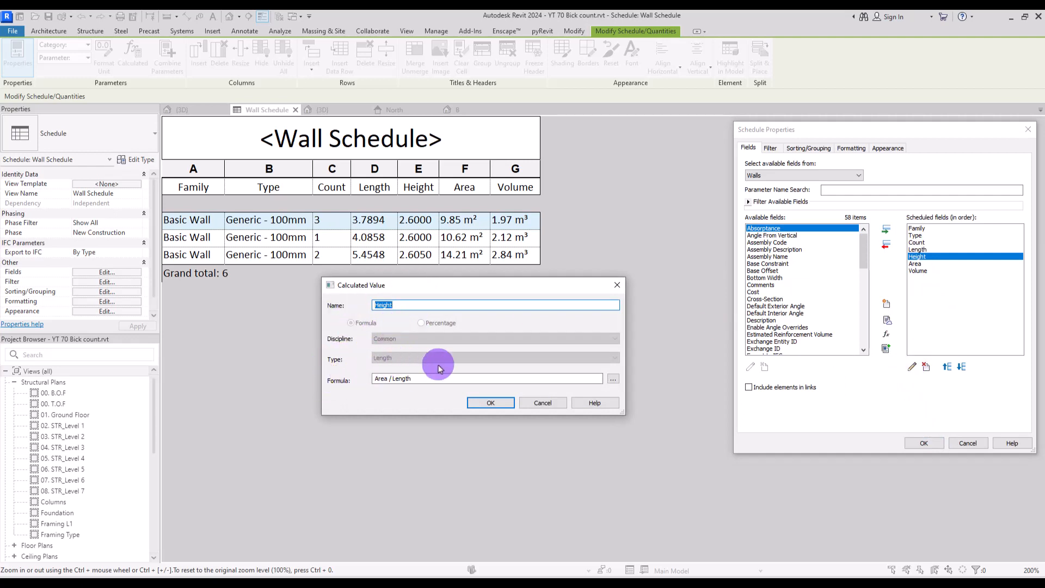
click(613, 378)
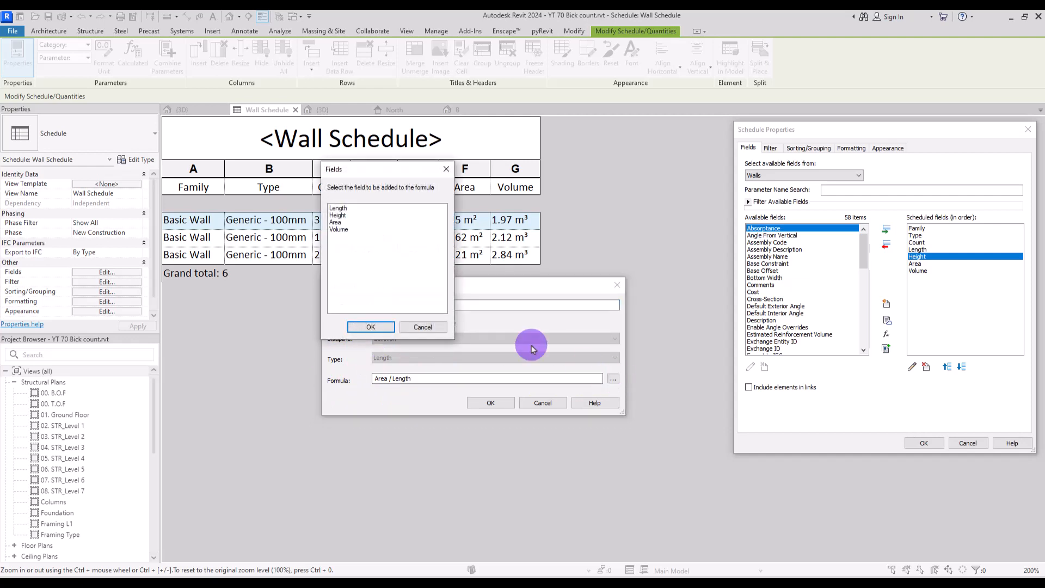
click(447, 169)
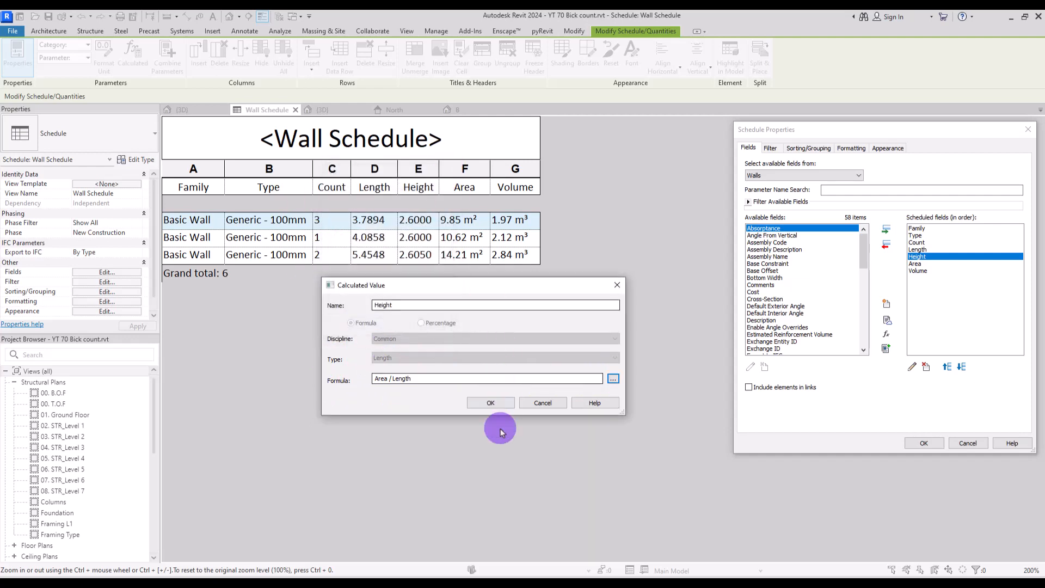
click(491, 403)
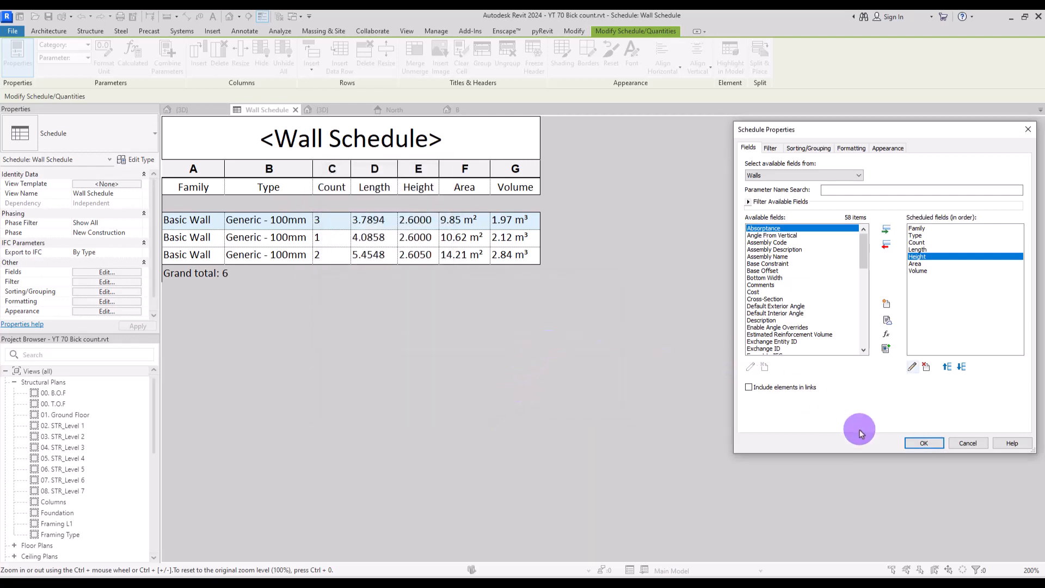
click(920, 443)
click(477, 237)
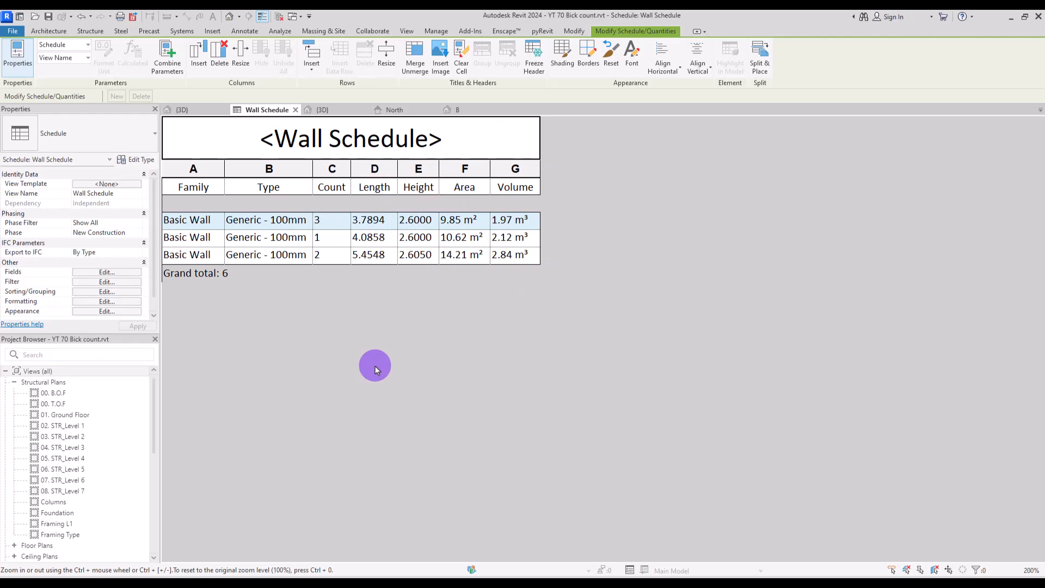
In the Bricks model's 3D view, open the front loose brick's in-place extrusion sketch and check its side lengths
click(349, 110)
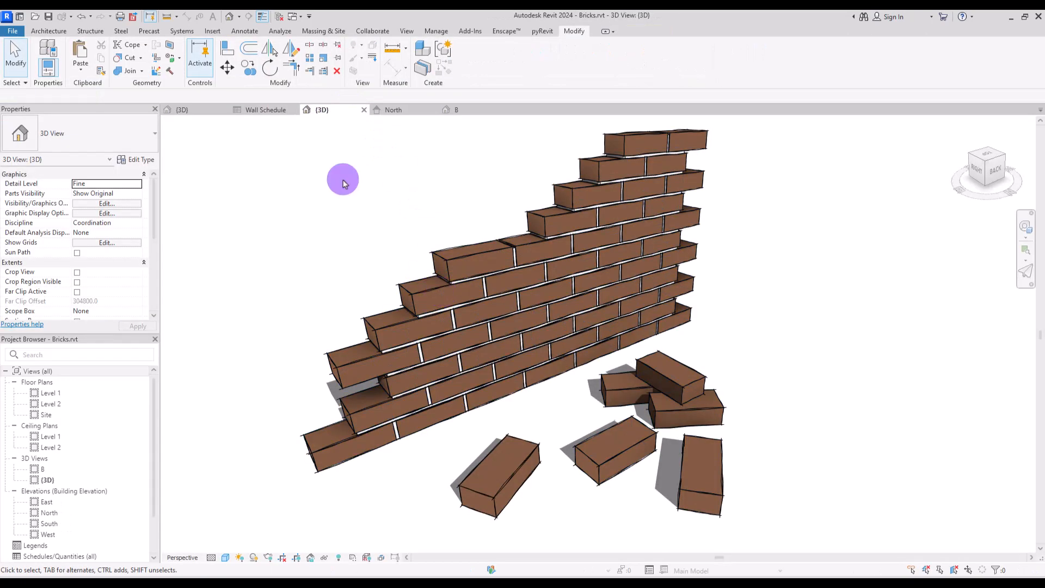
click(483, 453)
click(471, 54)
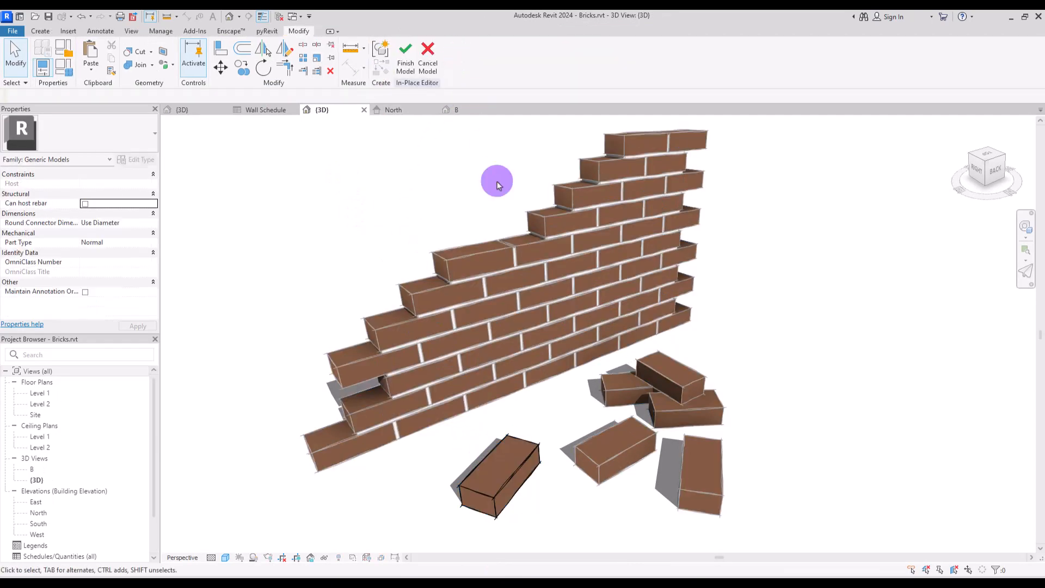
click(495, 455)
click(417, 58)
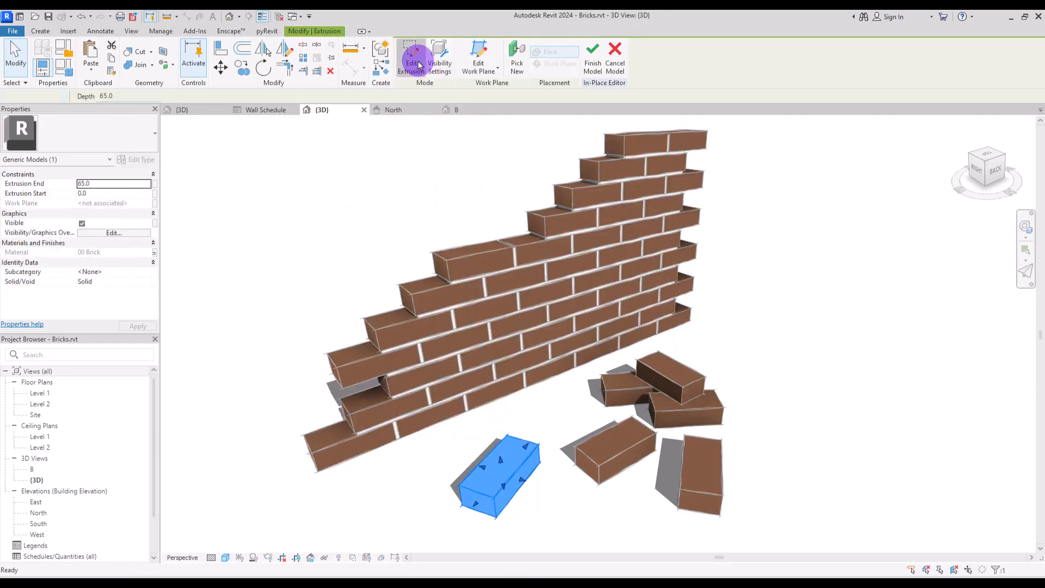
click(485, 513)
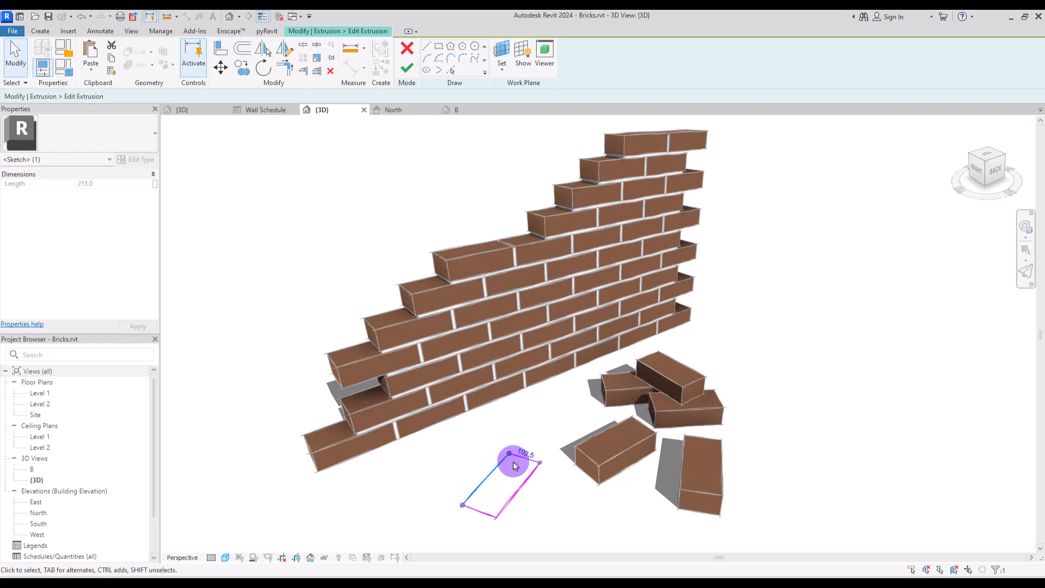
Finish the brick's sketch, check its extrusion depth, and finish the in-place model
key(Escape)
click(406, 67)
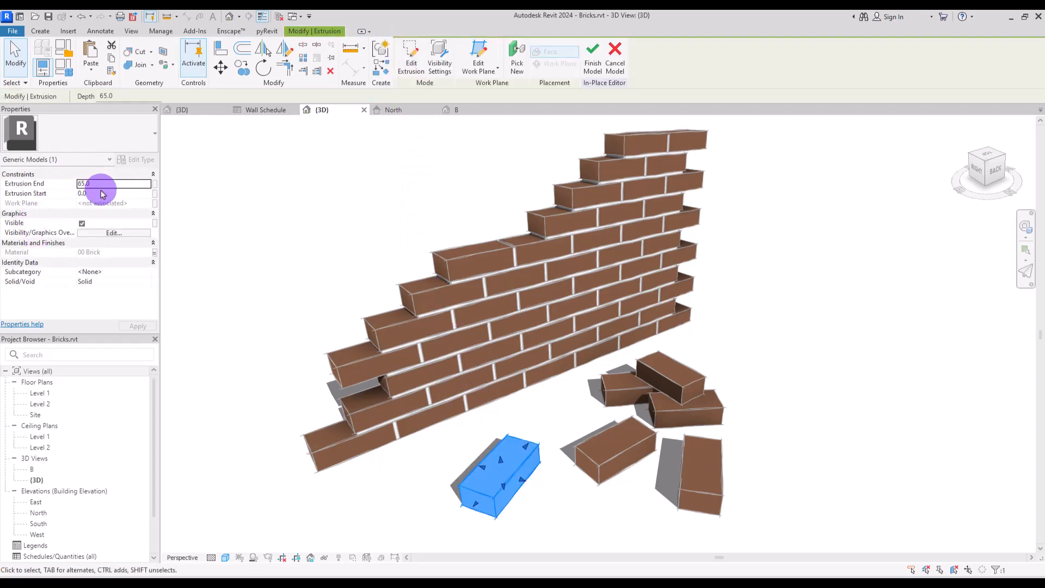
click(397, 201)
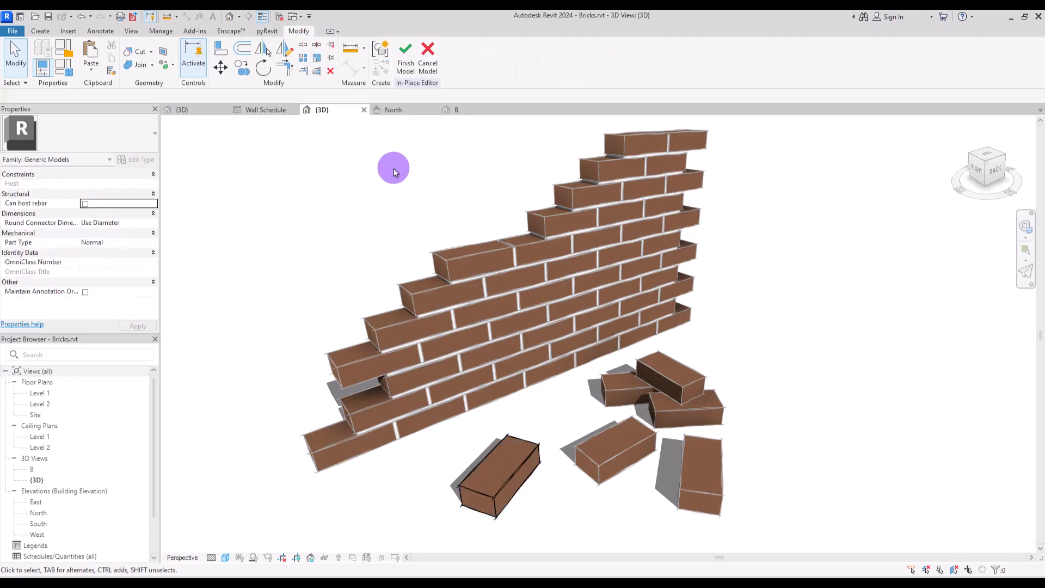
click(406, 52)
Examine the brick and mortar dimensions in the North elevation and compare them with the areas in the Wall Schedule
click(401, 108)
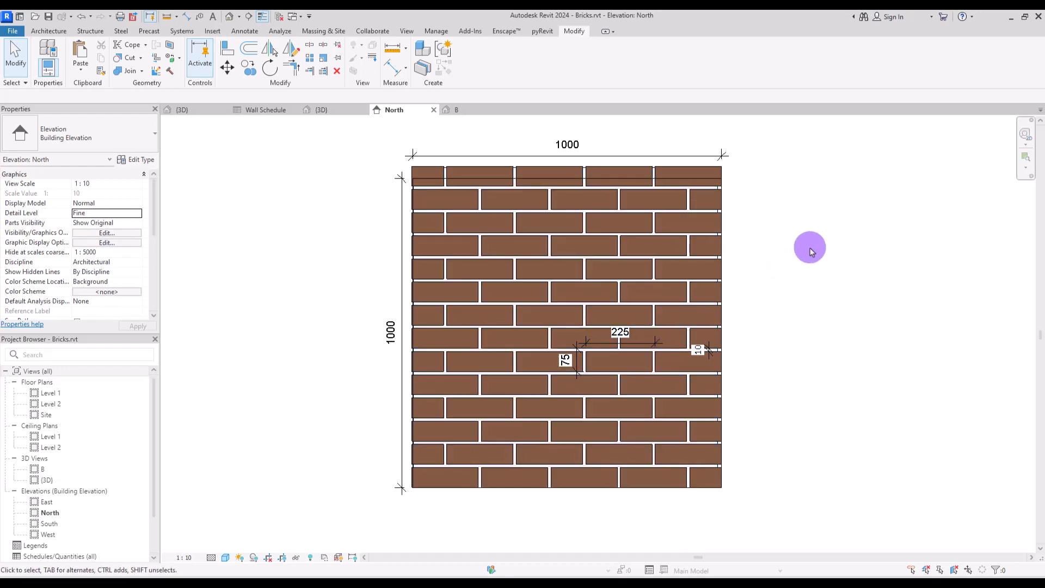
middle_drag(796, 299, 658, 299)
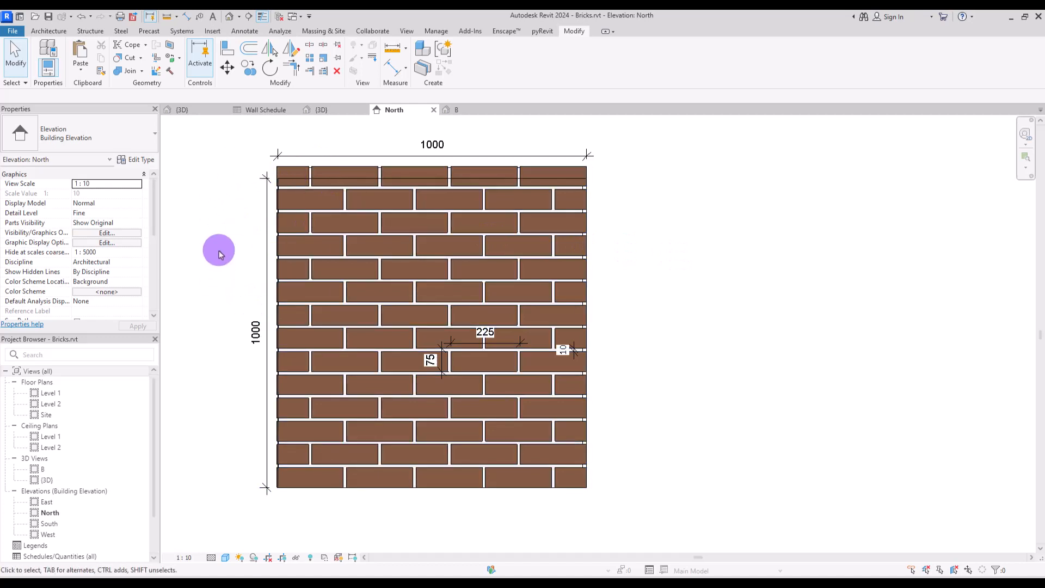
click(273, 110)
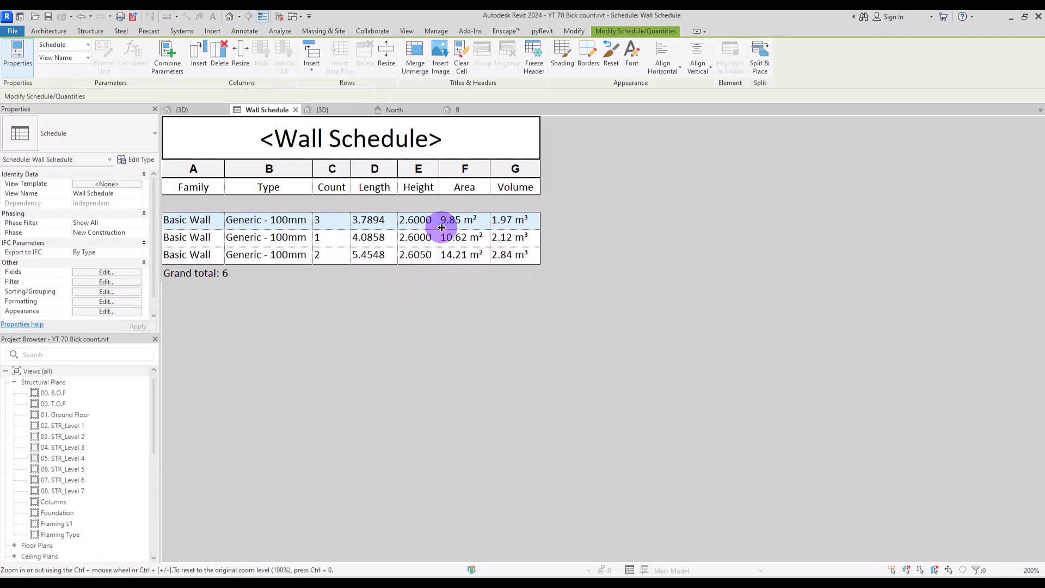
click(395, 111)
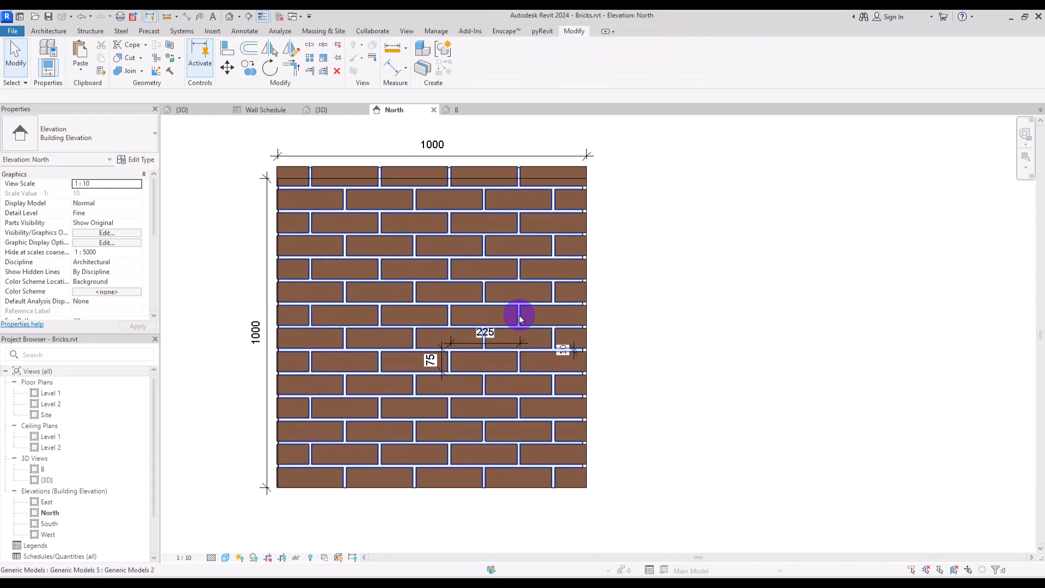
Switch to Calculator and divide the 1000 mm panel width by the 225 mm brick-plus-joint length
click(276, 584)
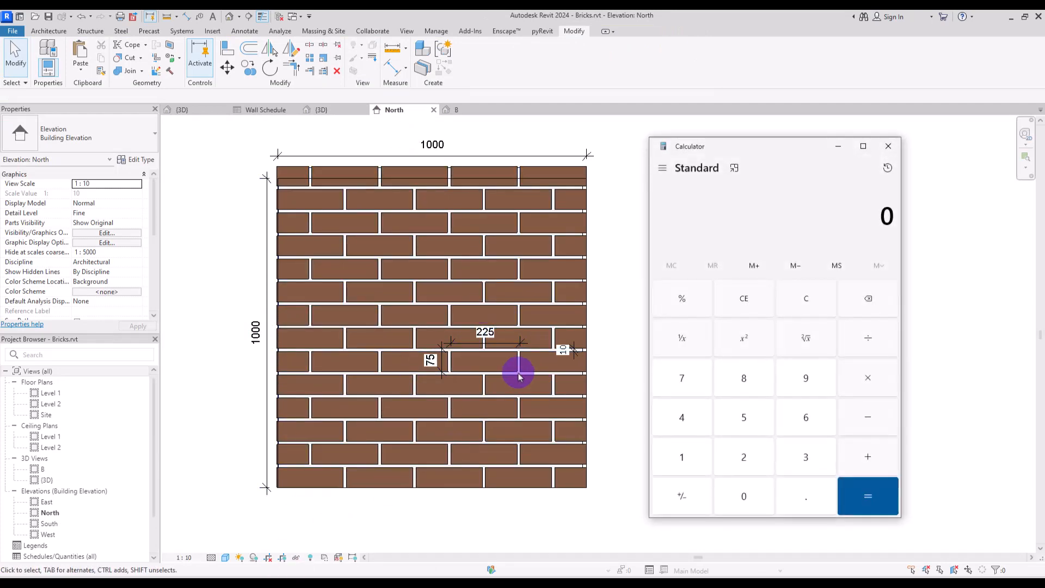
click(681, 460)
click(744, 497)
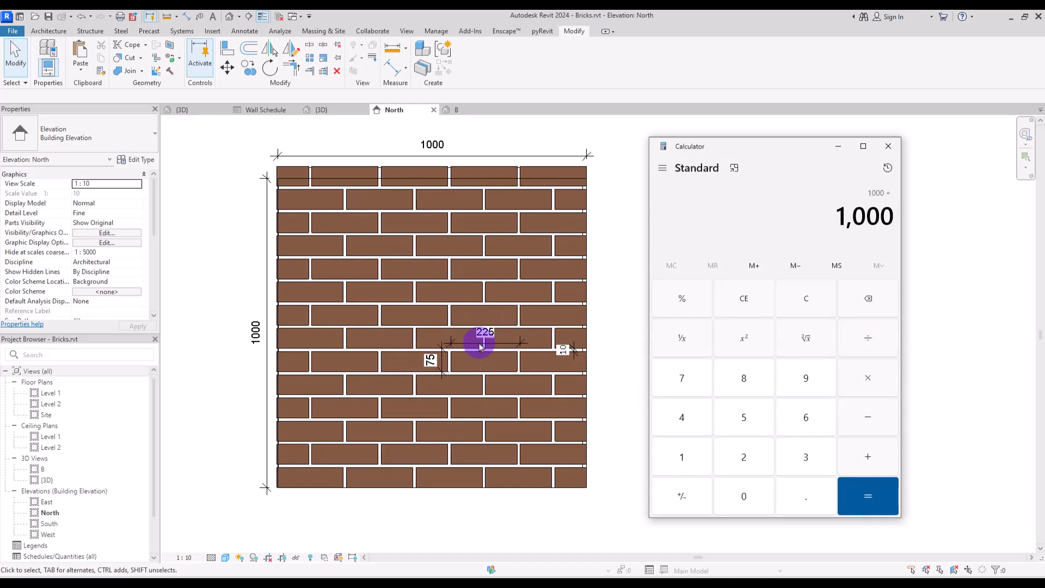
click(732, 456)
click(744, 417)
click(859, 496)
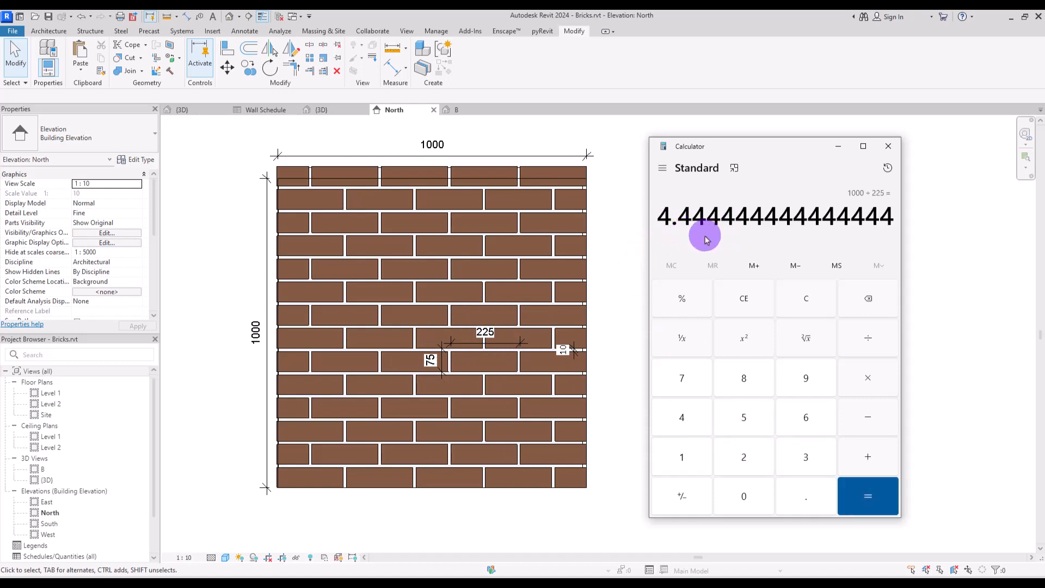
Clear the calculation and divide the 1000 mm panel height by the 75 mm brick-plus-joint height
click(810, 294)
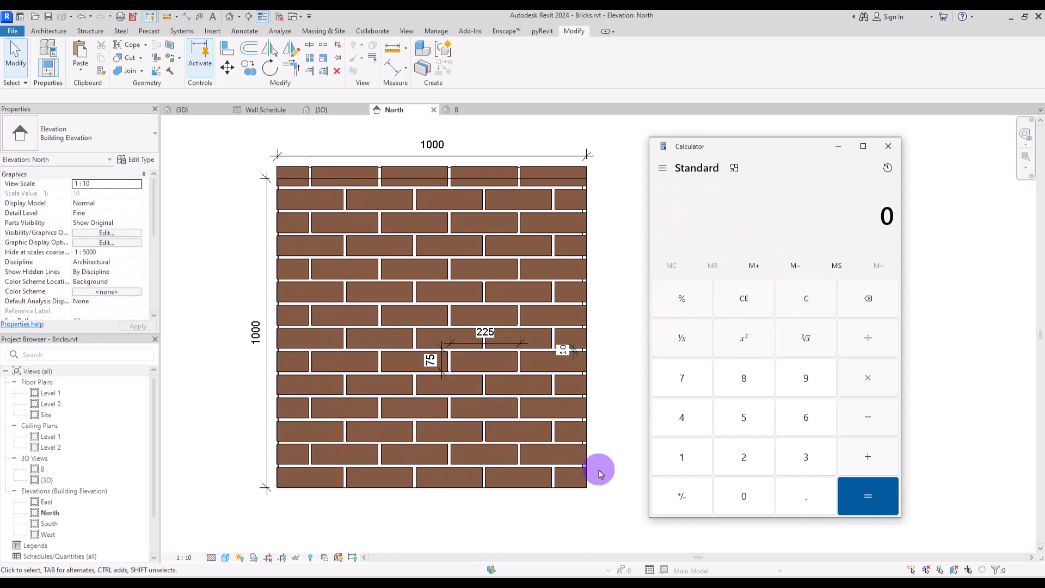
click(680, 459)
double_click(735, 500)
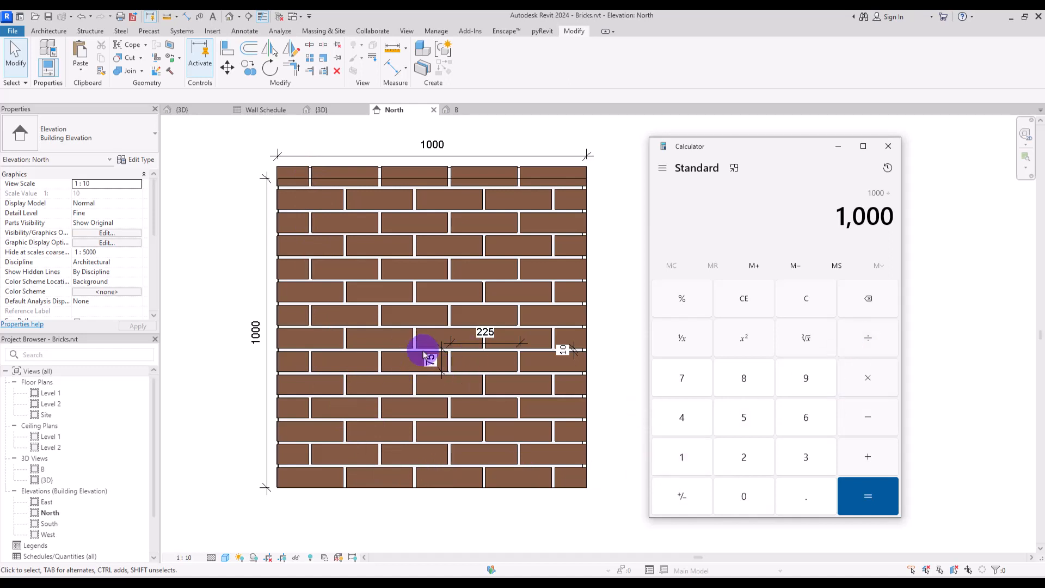
click(687, 377)
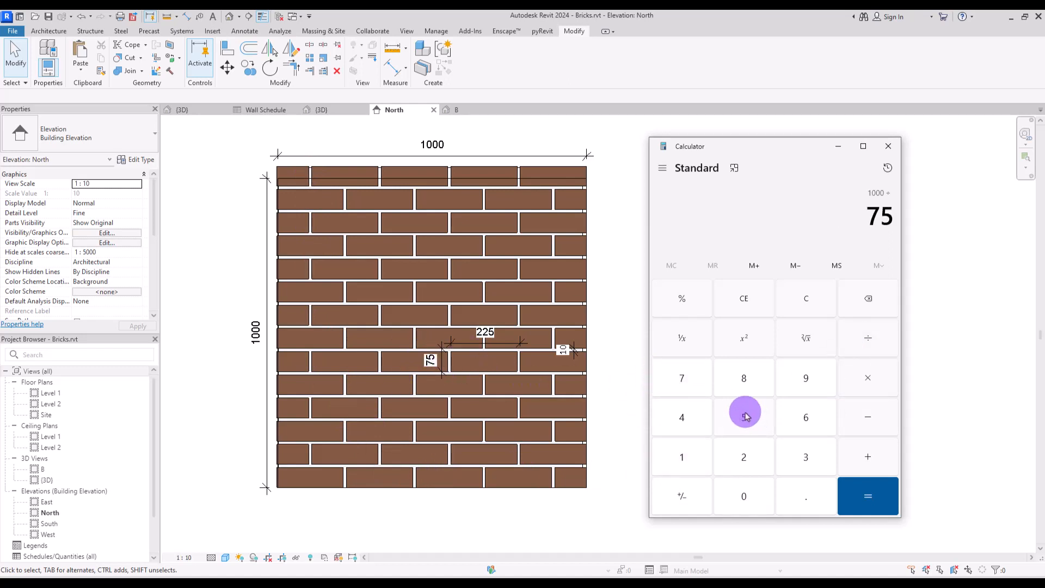
click(857, 494)
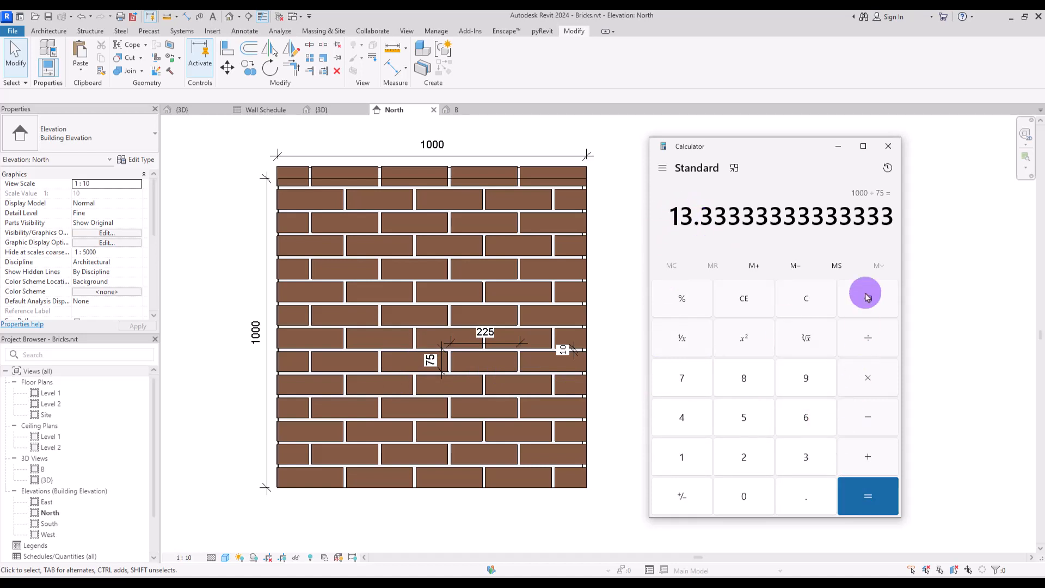
Calculate the bricks per square metre by multiplying 13.33 by 4.44, and close Calculator
click(806, 294)
click(672, 462)
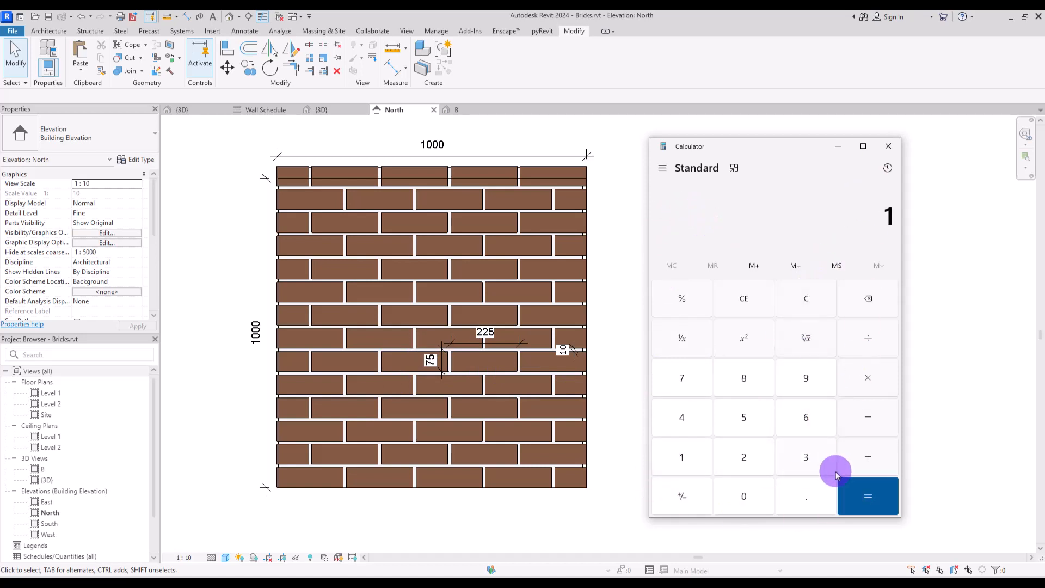
click(807, 460)
click(805, 492)
click(795, 463)
click(794, 463)
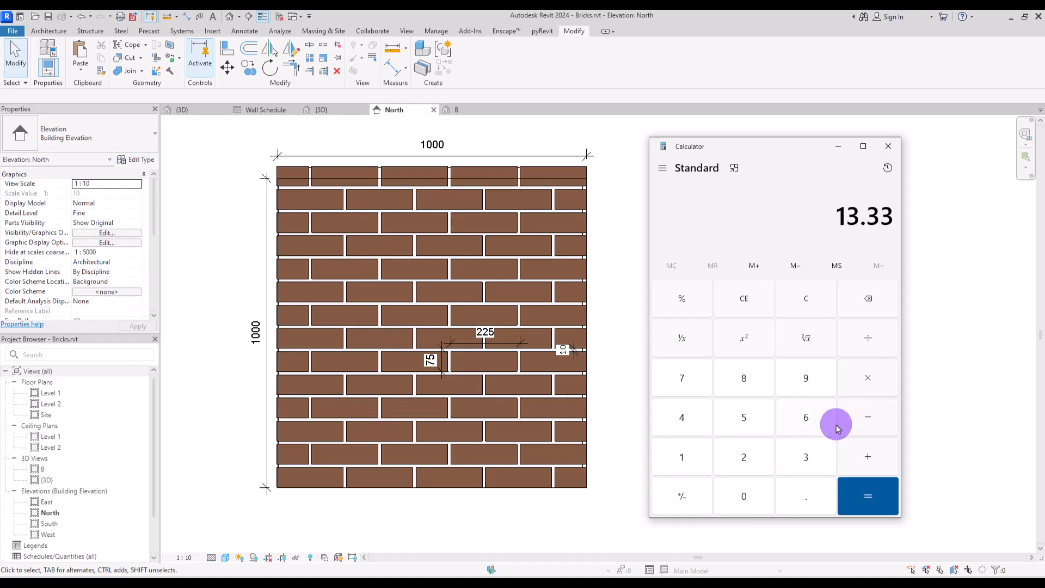
click(866, 377)
click(671, 417)
click(825, 504)
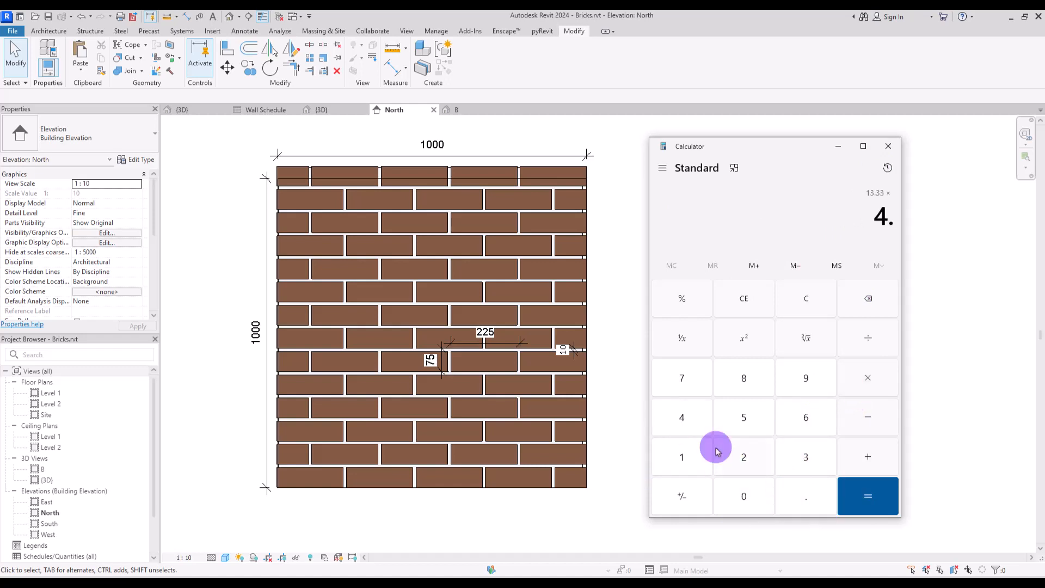
click(681, 415)
click(682, 417)
click(868, 493)
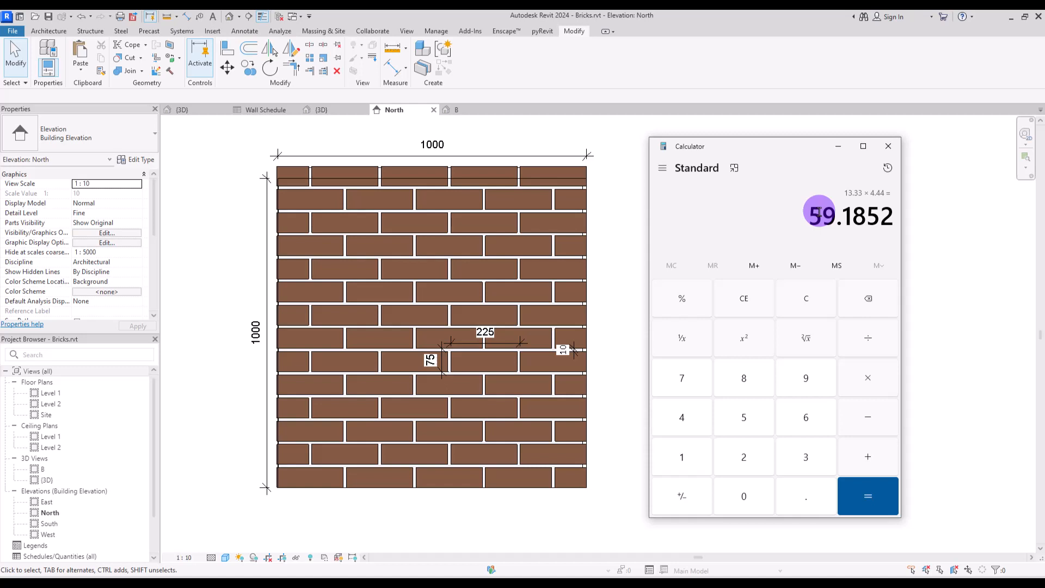
click(888, 146)
In the Wall Schedule, start a calculated field named Brick with the type set to Area
click(267, 110)
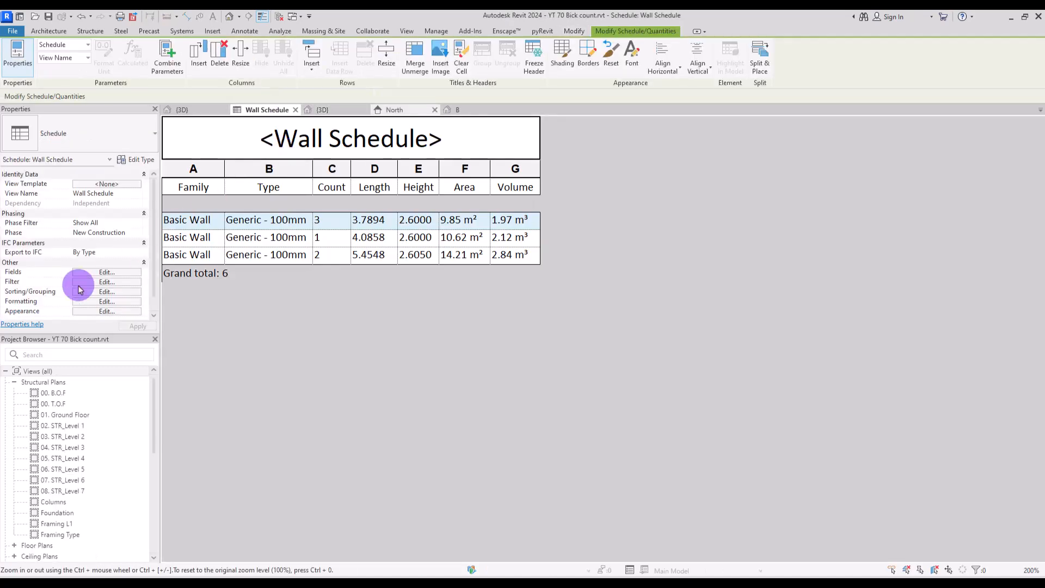
click(94, 273)
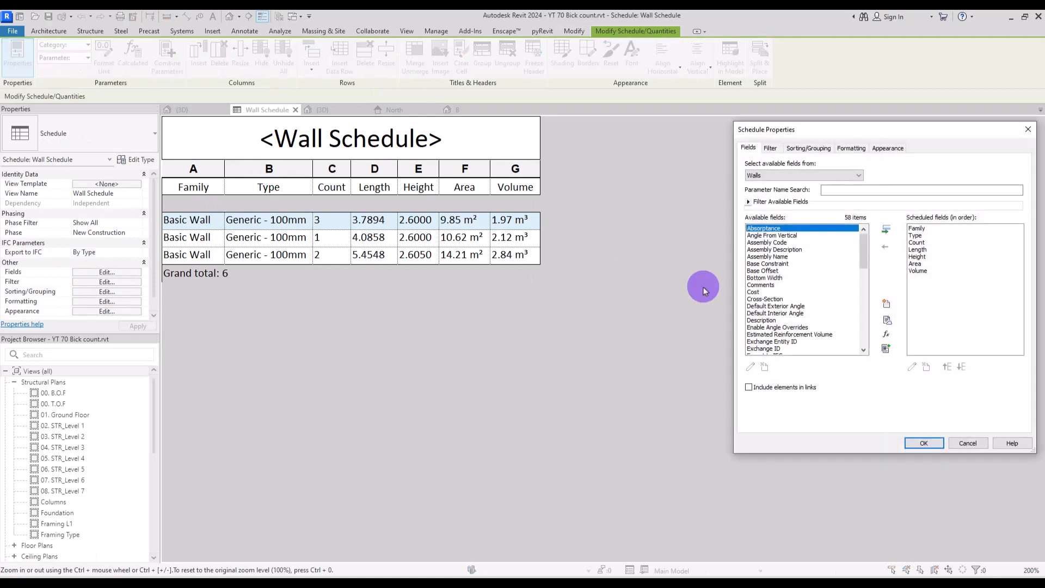
click(887, 334)
text(B)
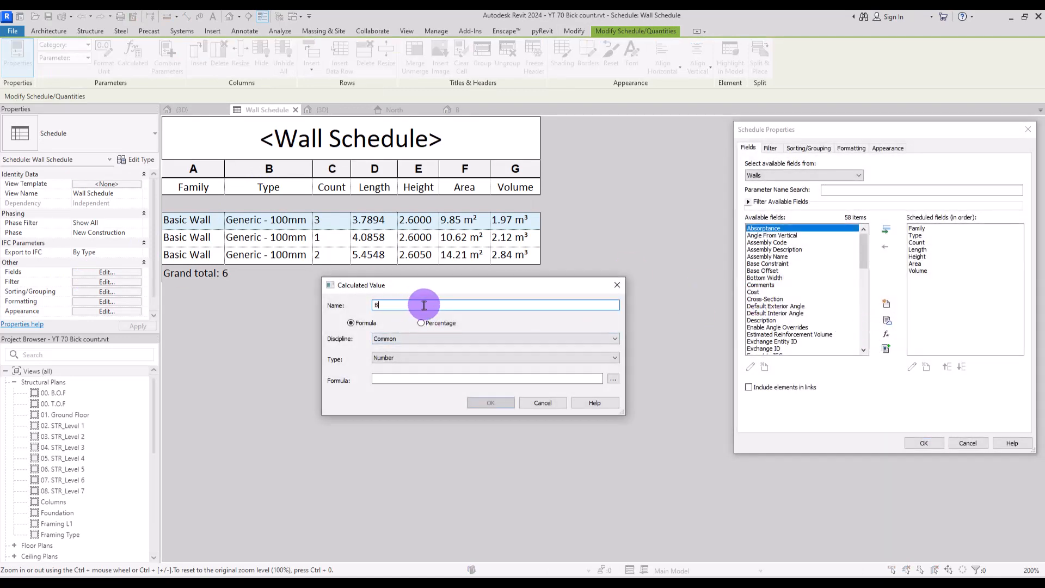
text(rick)
click(412, 359)
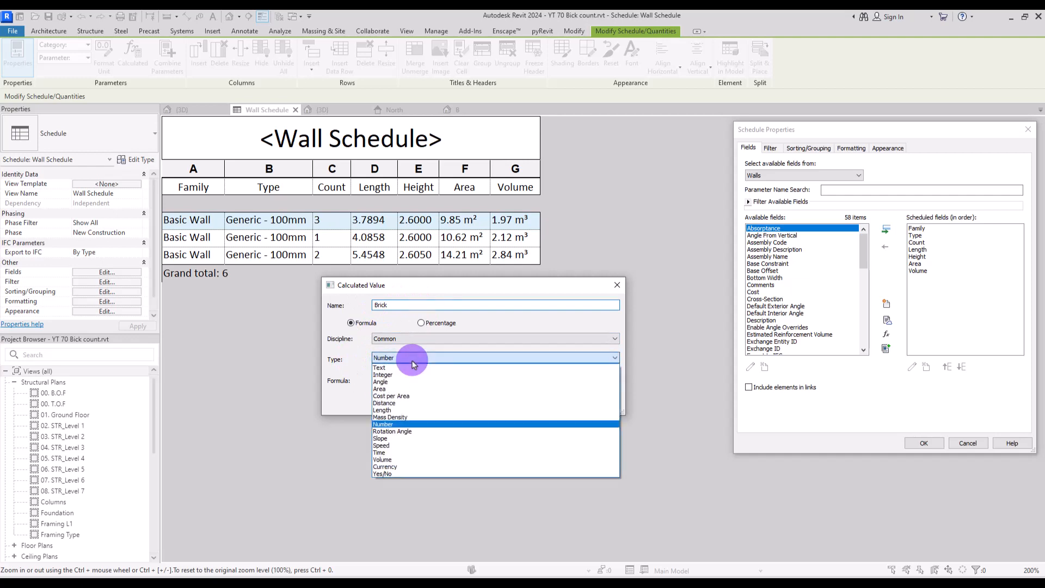
click(403, 389)
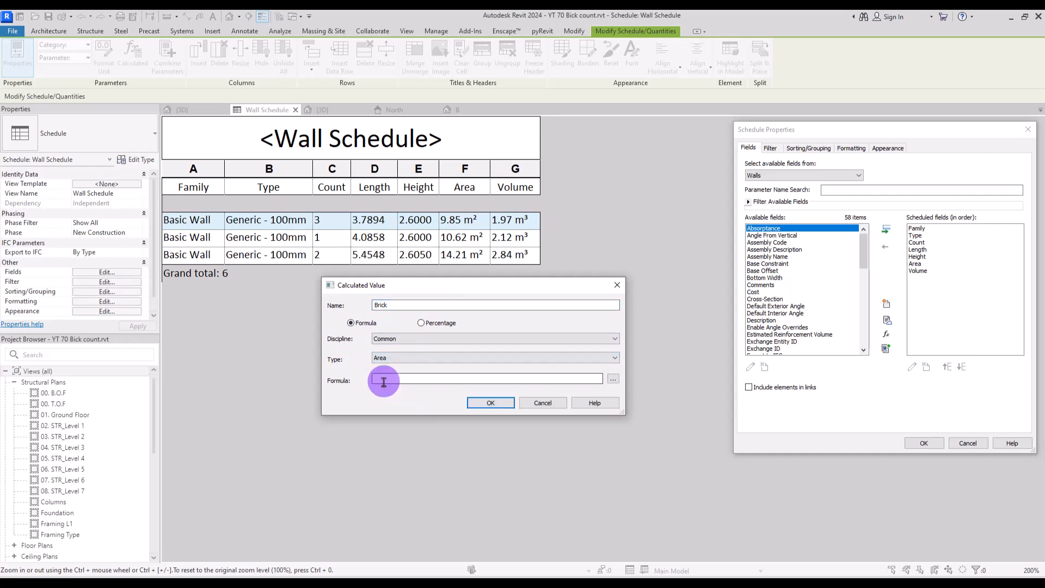
Set the Brick field's formula to Area * 65 and apply the new field to the schedule
click(384, 382)
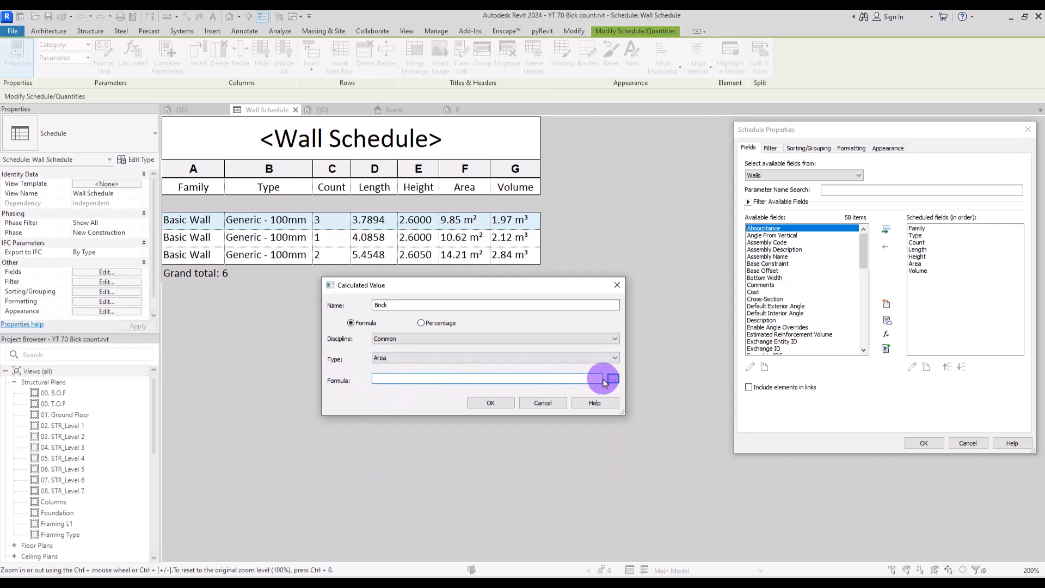
click(613, 380)
double_click(335, 222)
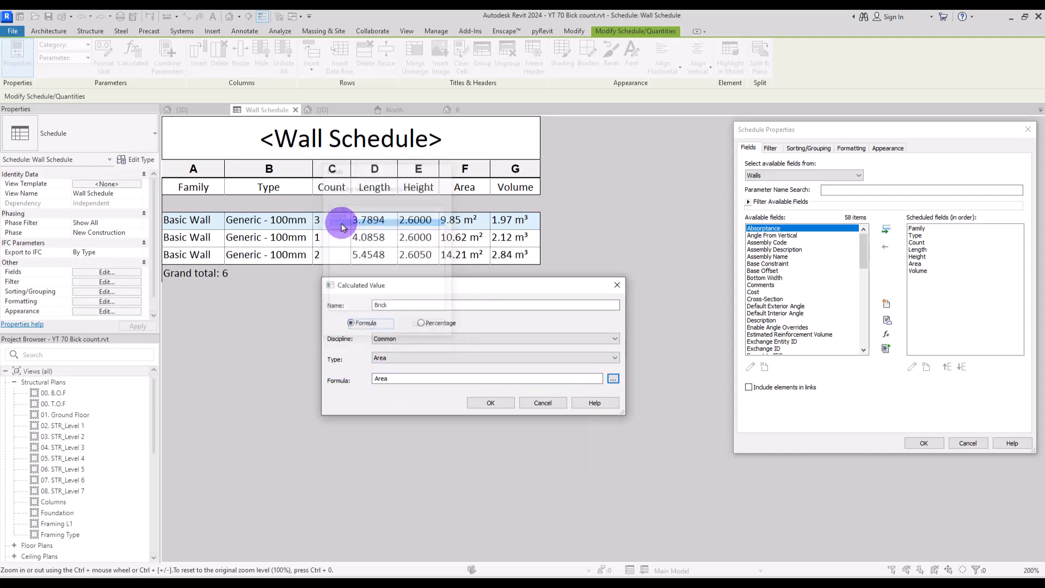
click(396, 383)
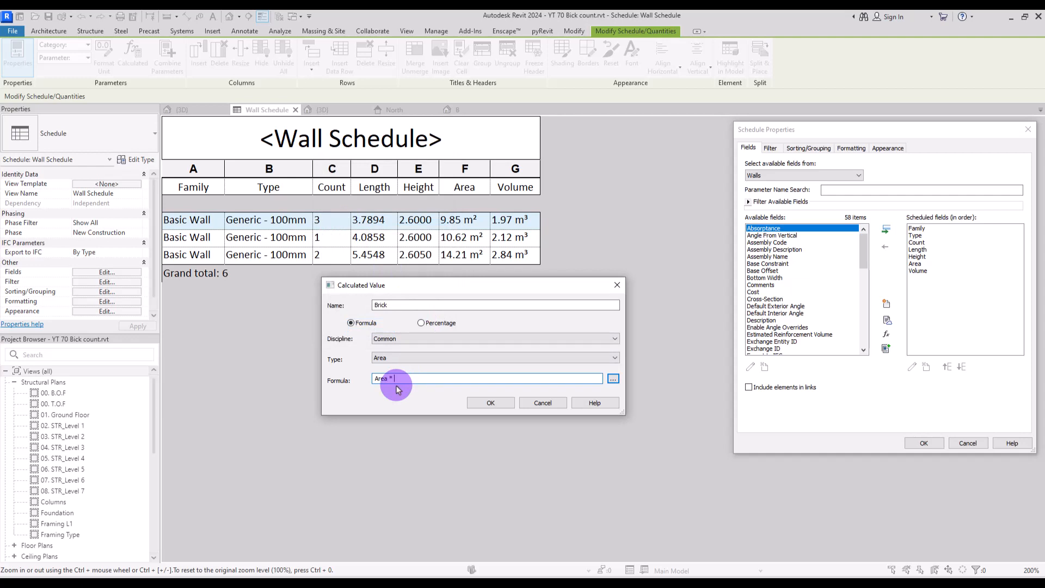
text(* 65)
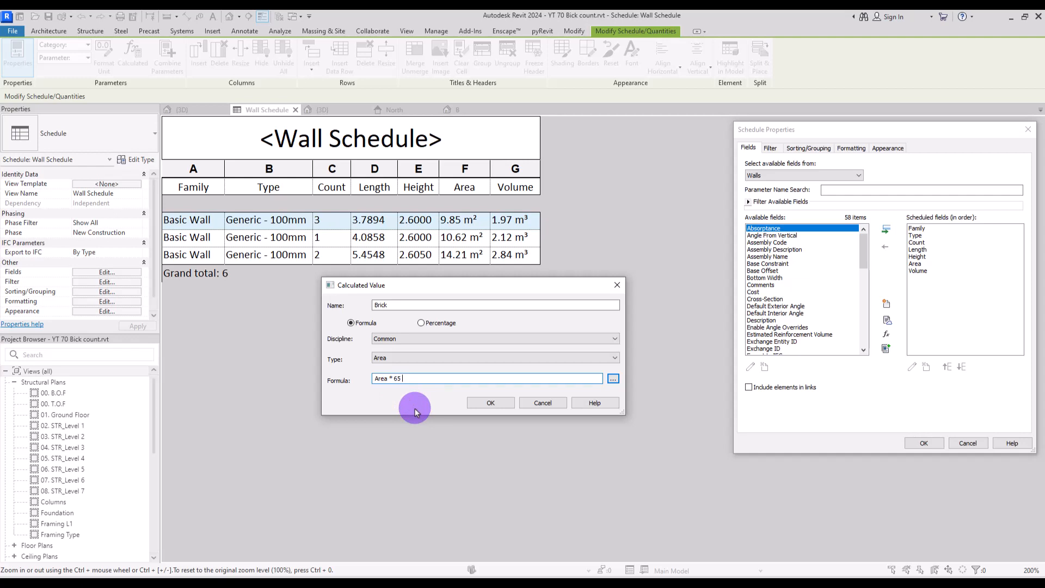
click(493, 403)
click(918, 442)
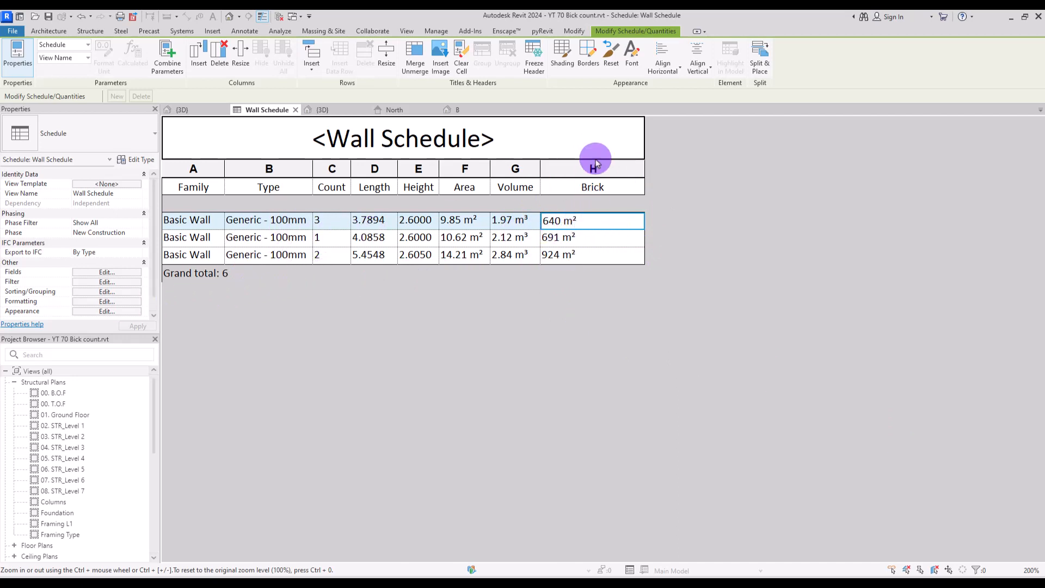
Override the project unit settings for the Brick column and set its unit symbol to None
click(596, 164)
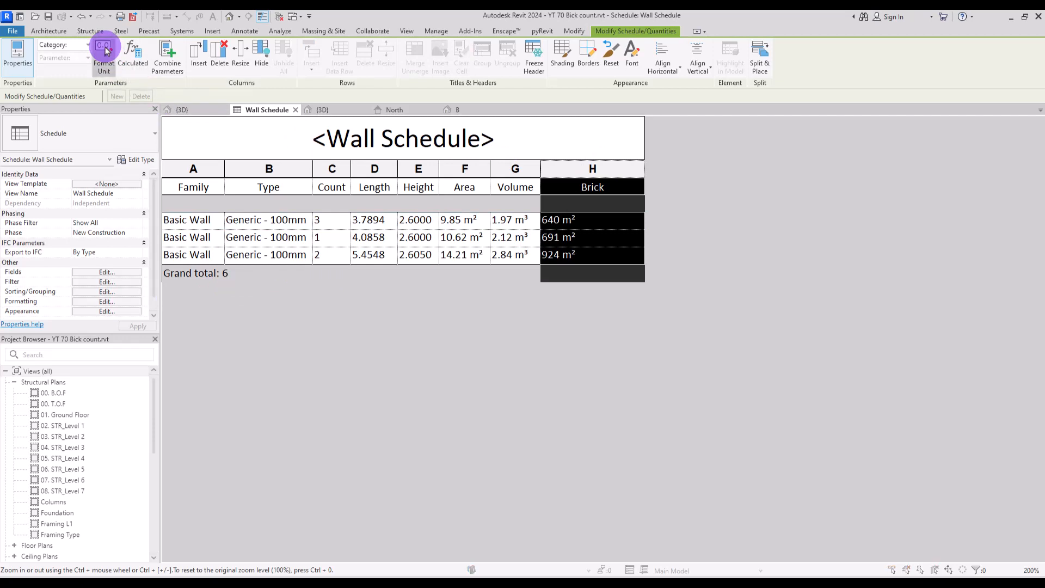
click(104, 51)
click(260, 184)
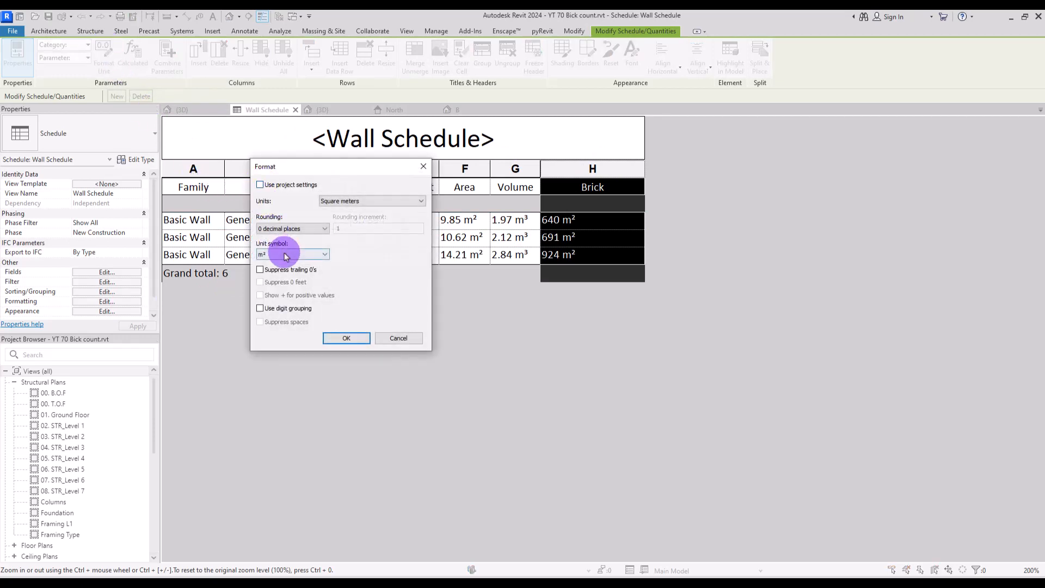
click(286, 255)
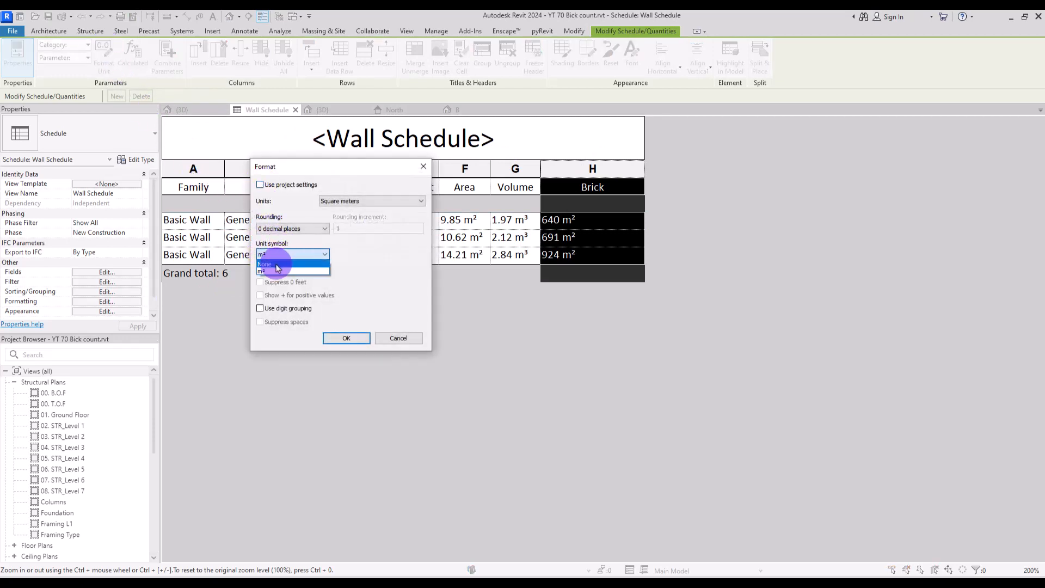
click(276, 265)
click(346, 338)
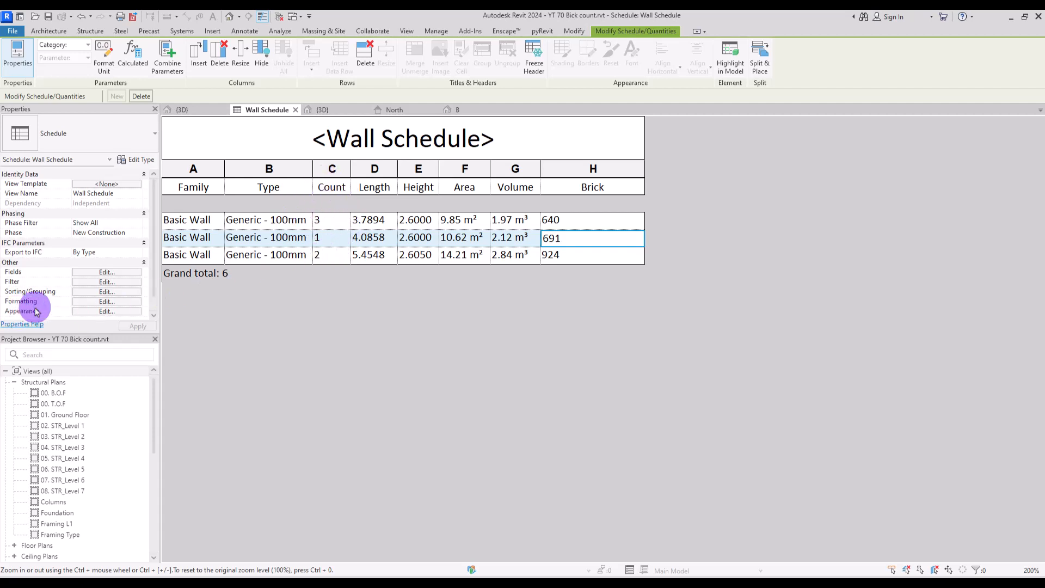
Set the Brick field to Calculate totals in the schedule's formatting
click(94, 301)
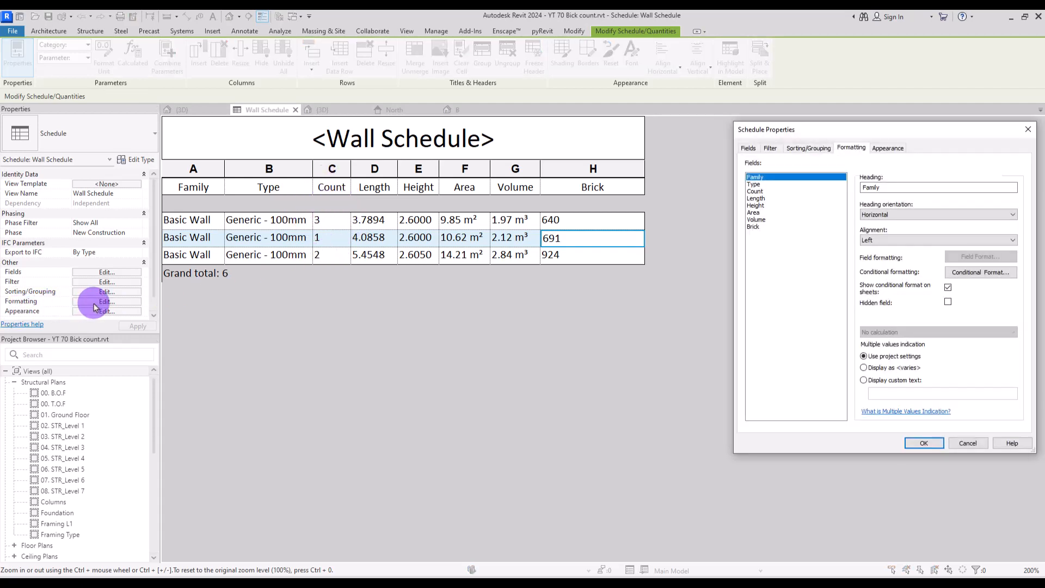
click(759, 227)
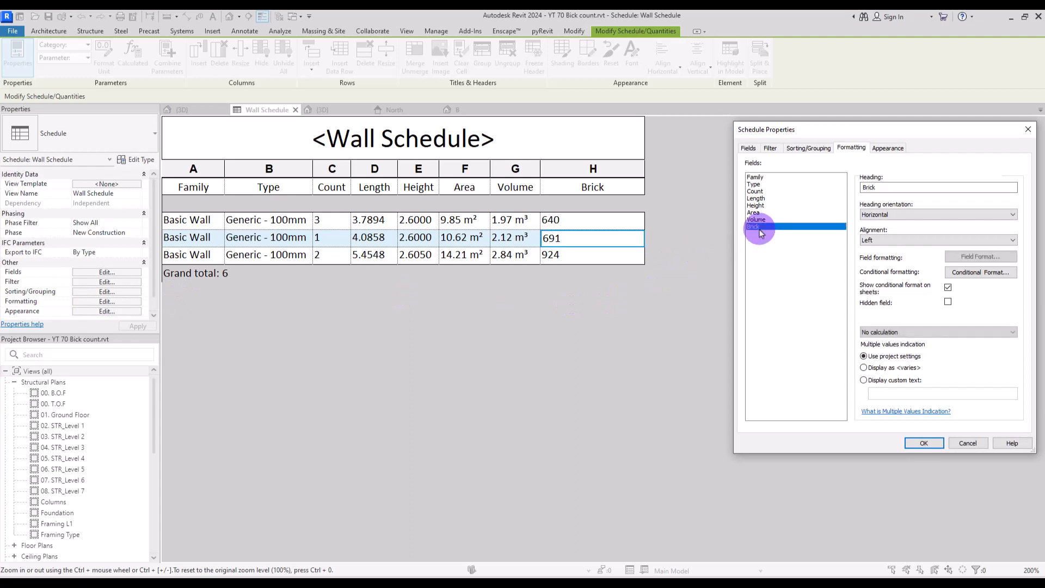
click(932, 333)
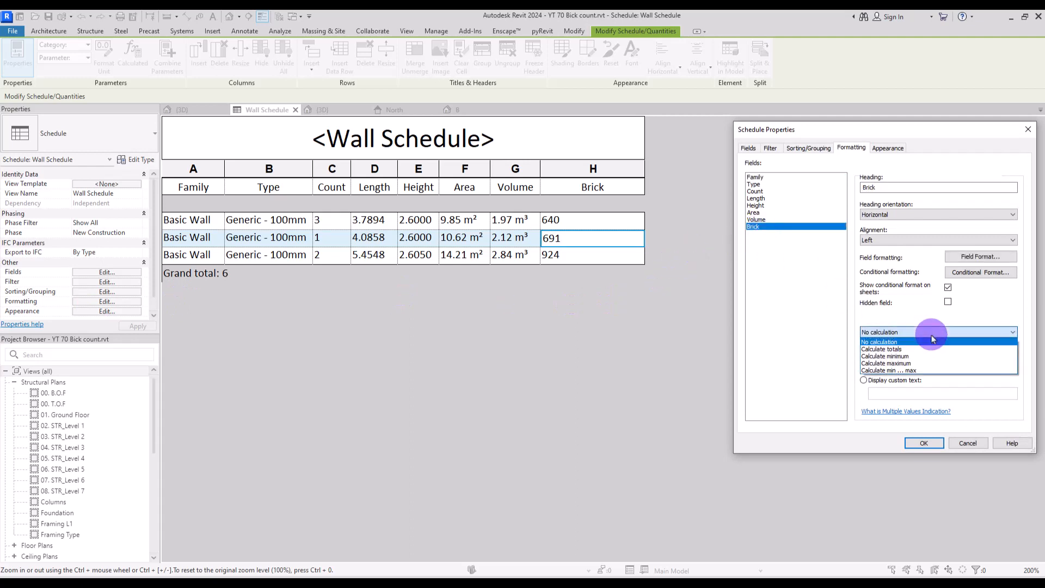
click(893, 349)
click(925, 443)
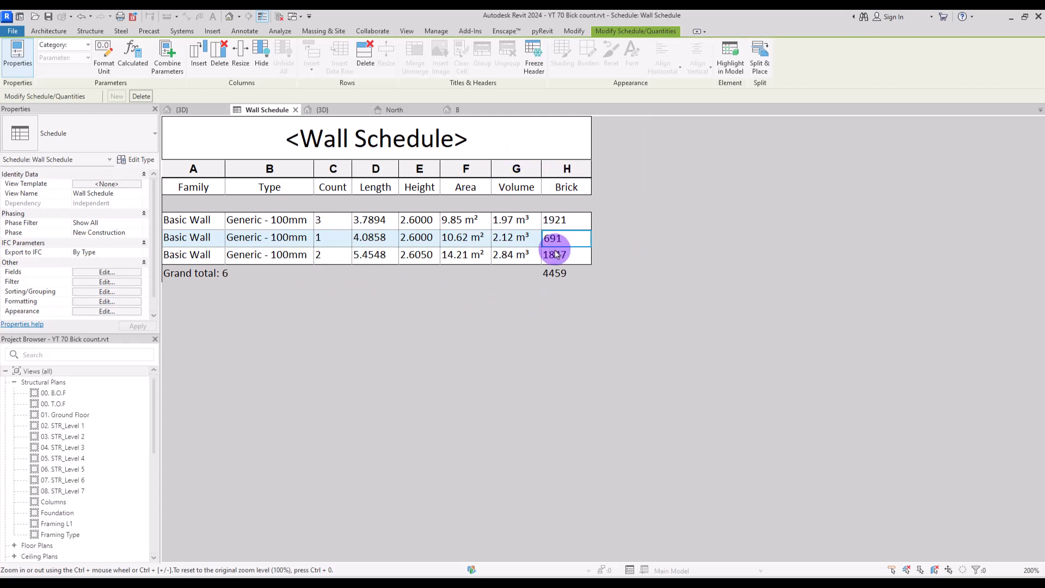
Add a calculated Number field named Pack of Bricks with the formula Brick / 500 to the schedule
click(90, 273)
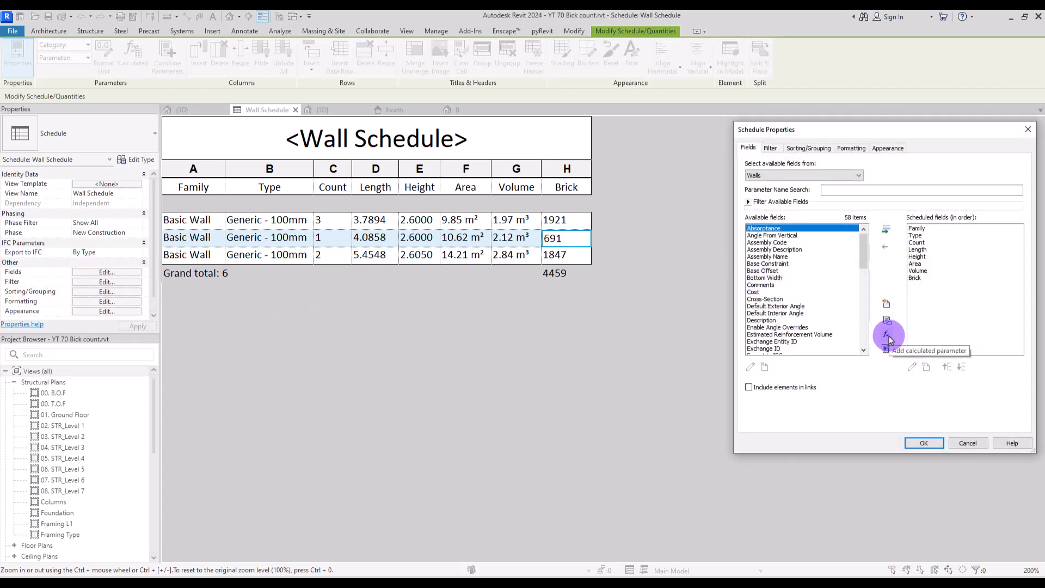
click(887, 335)
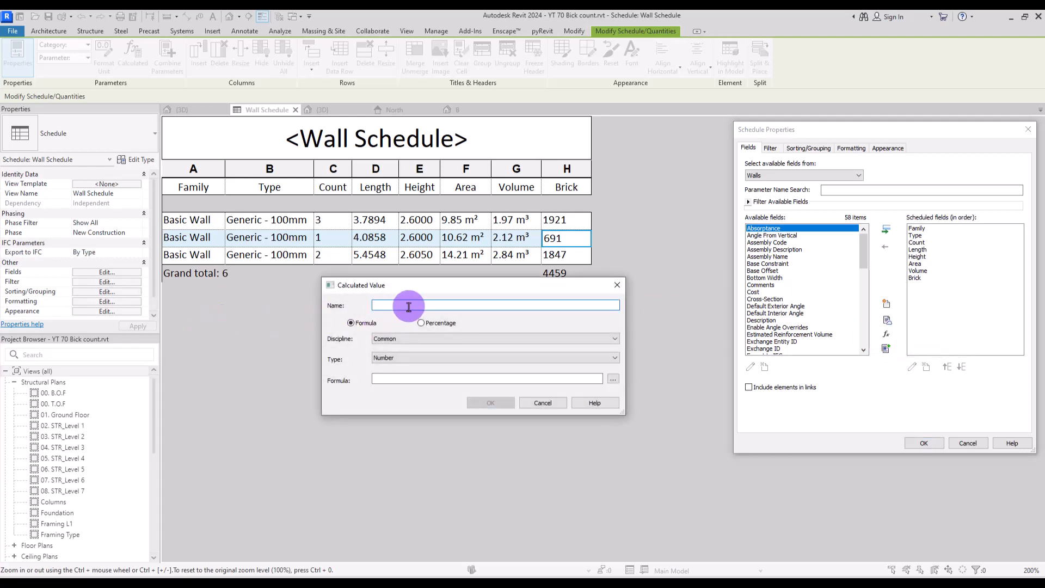
text(Pack of Bricks)
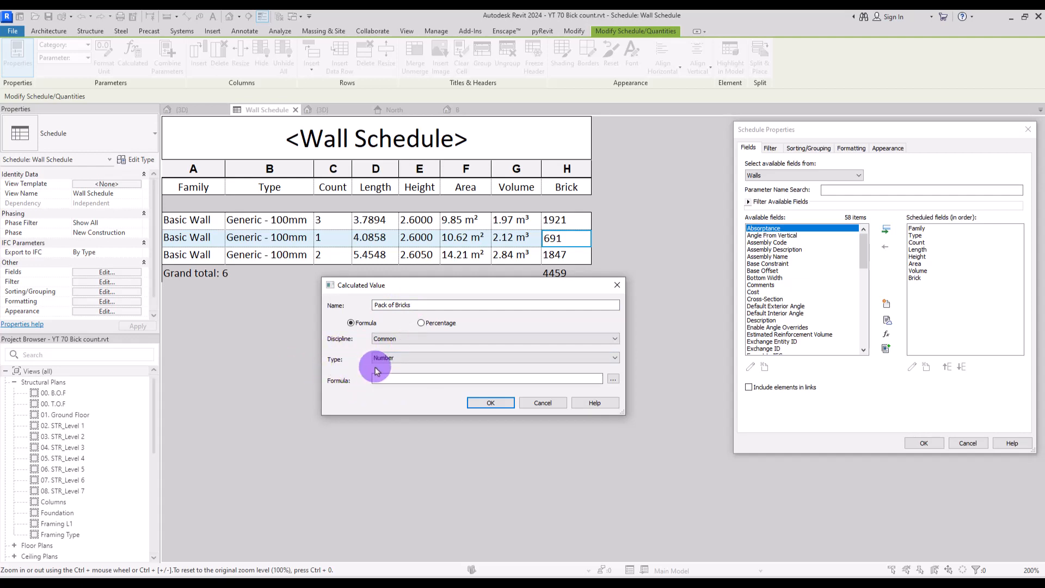
click(613, 378)
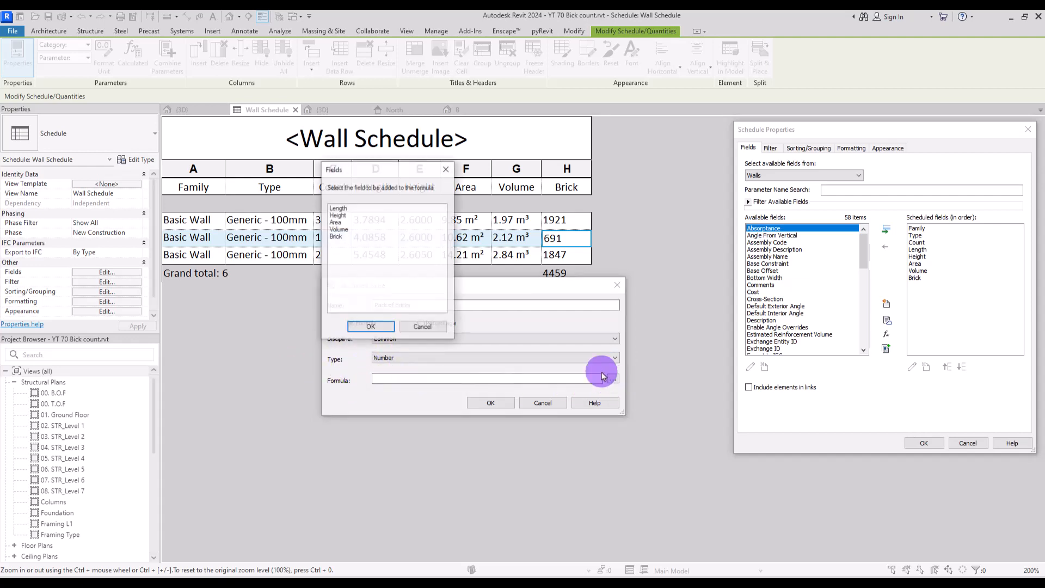
double_click(336, 236)
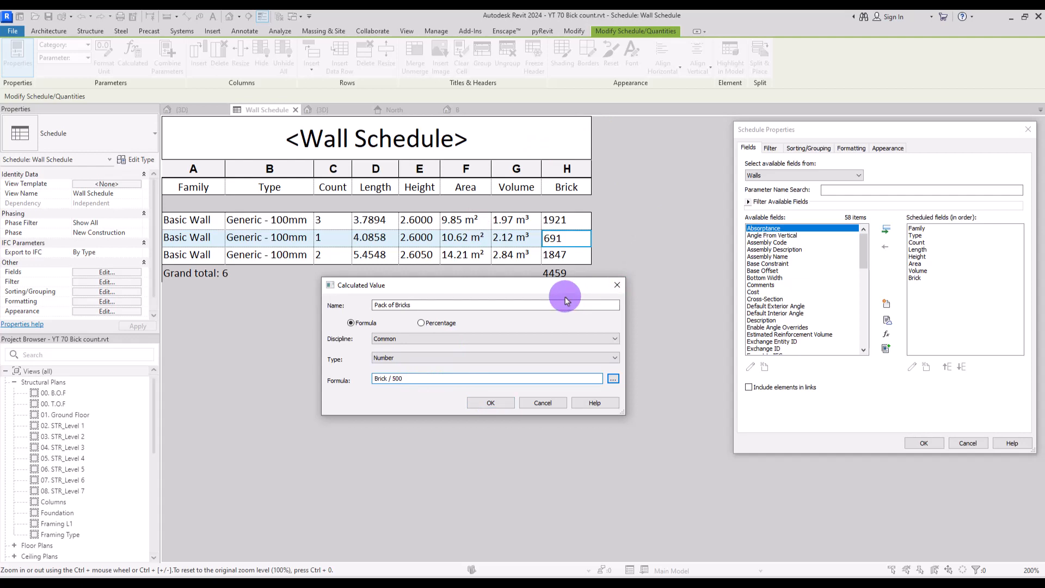
click(489, 402)
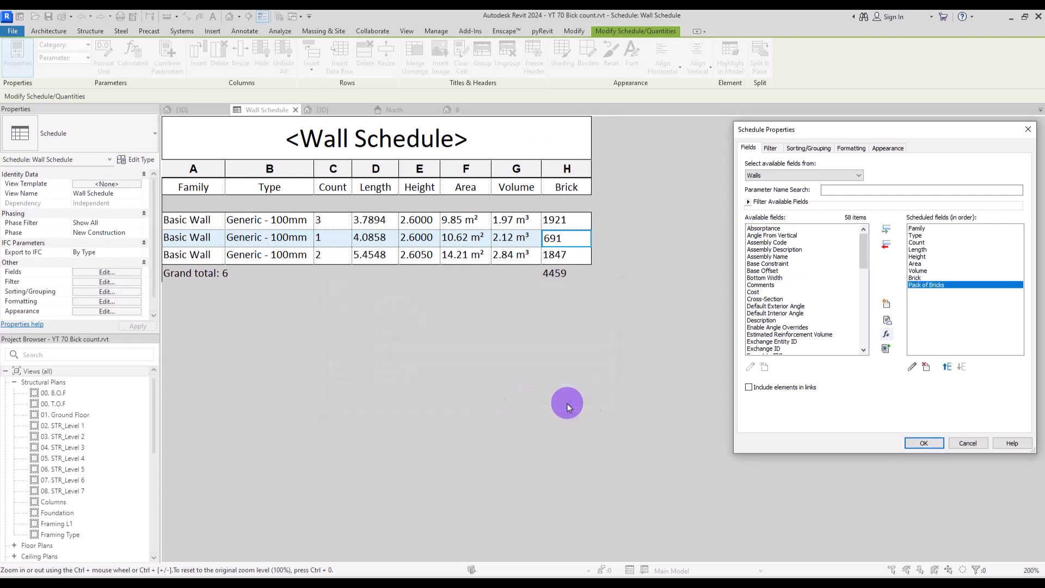
click(922, 442)
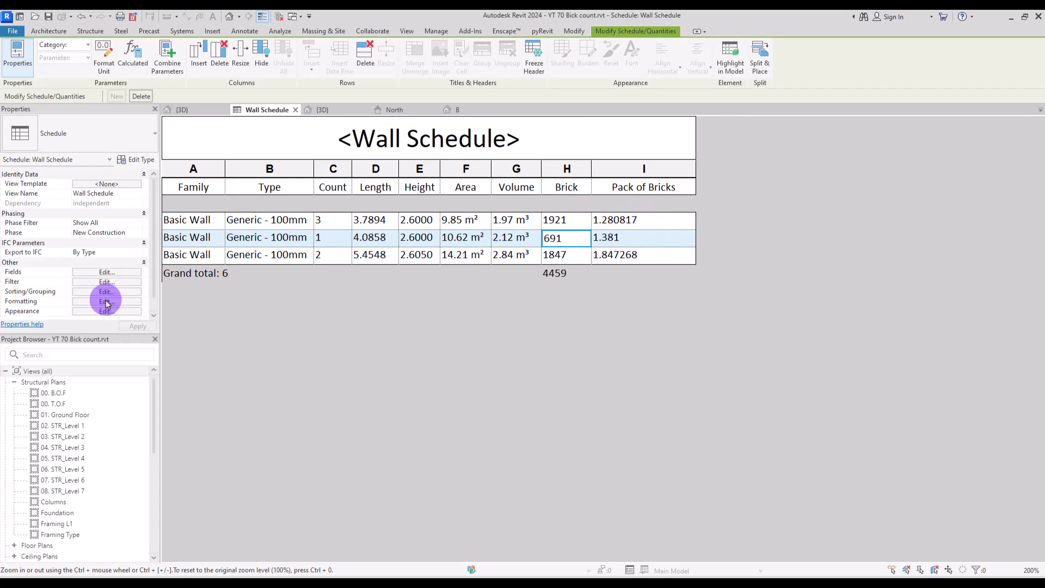
Set the Pack of Bricks field to Calculate totals in the schedule's formatting
click(106, 272)
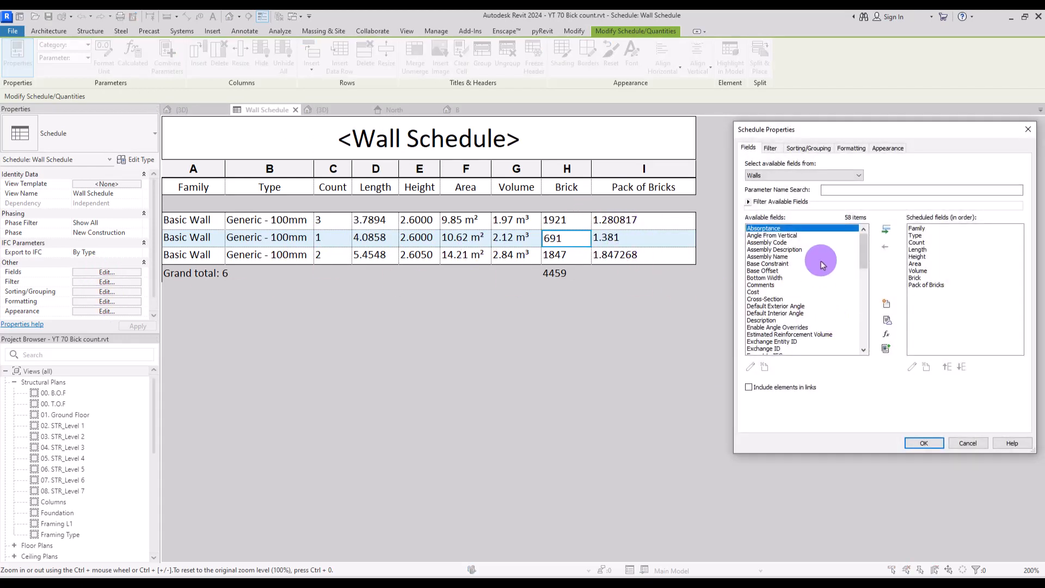
click(847, 150)
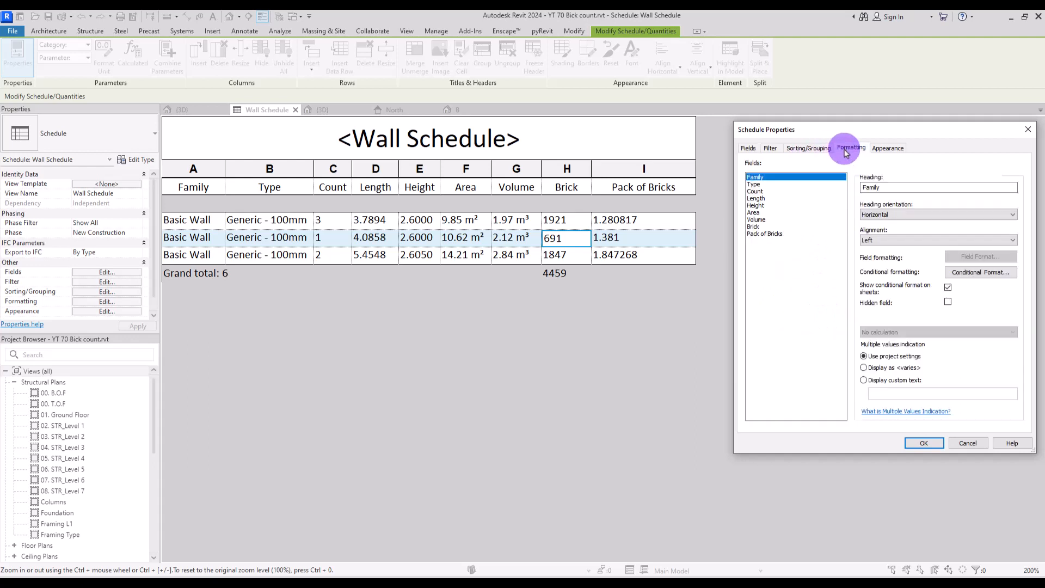
click(763, 233)
click(913, 333)
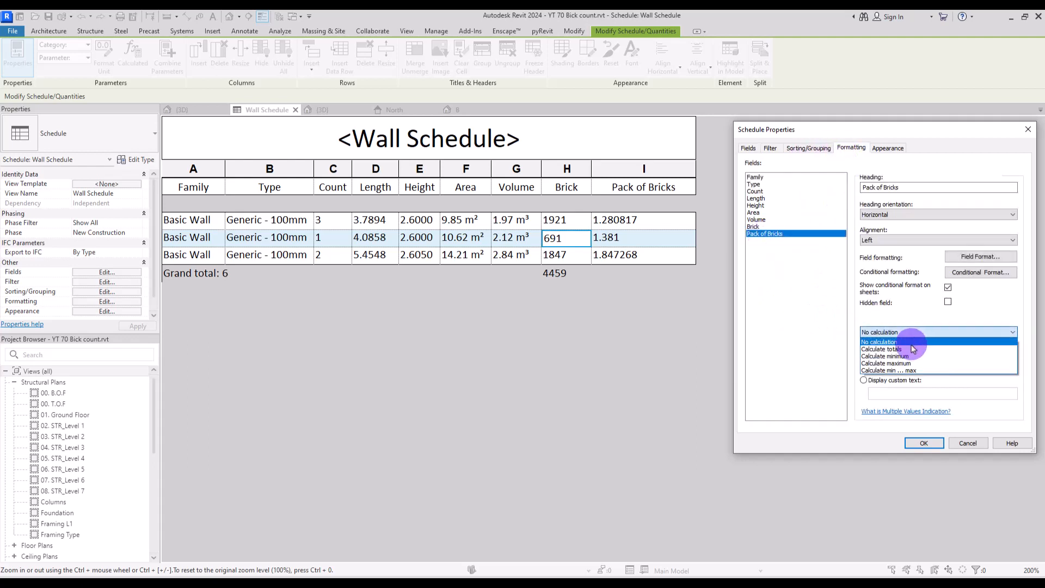
click(911, 345)
click(924, 444)
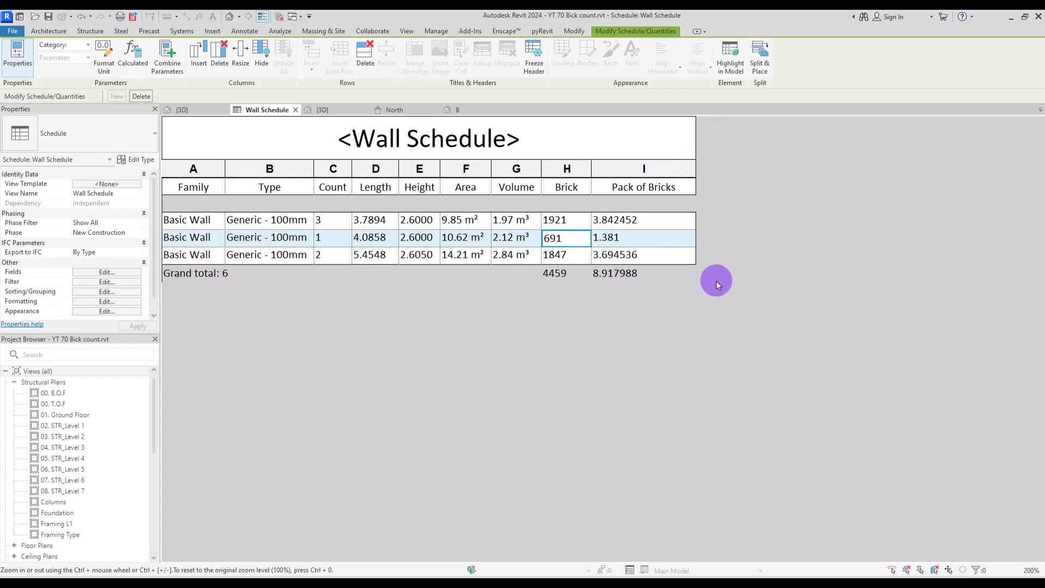
Add a calculated Currency field named Price per Pack with the formula Pack of Bricks * 500 to the schedule
click(90, 273)
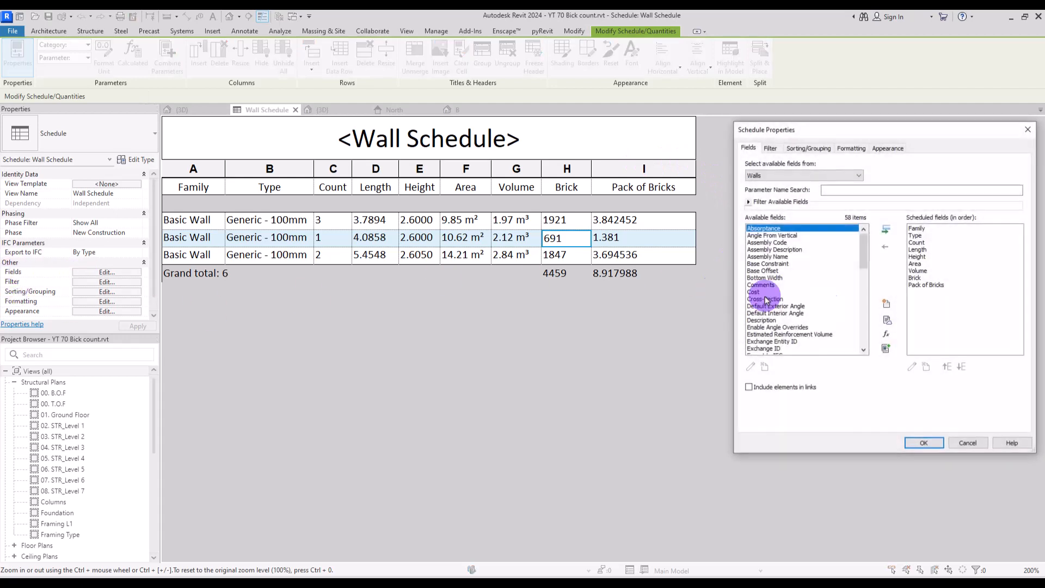
click(887, 336)
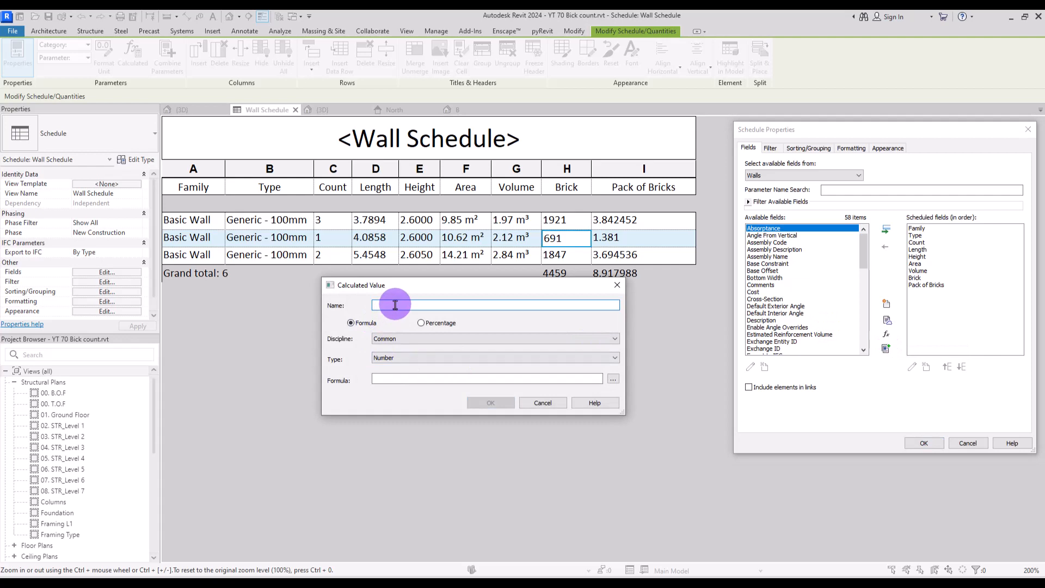
text(Price per Pack)
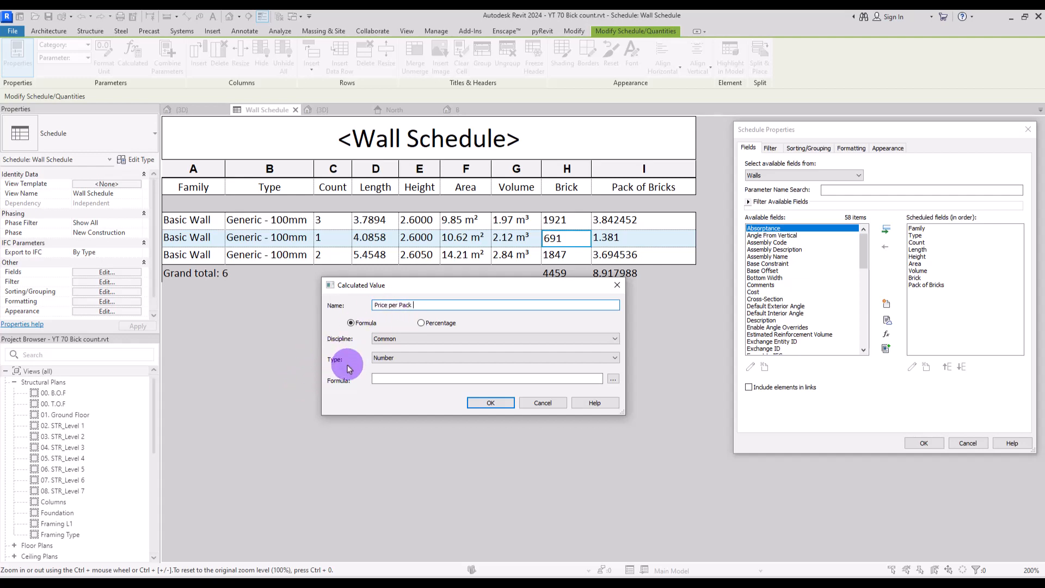
click(385, 358)
click(387, 466)
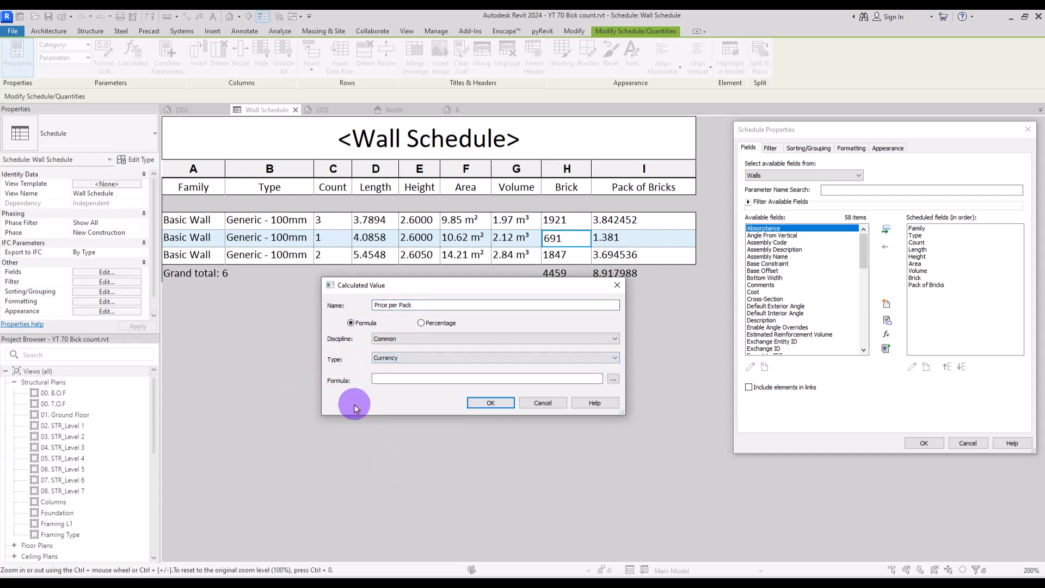
click(613, 379)
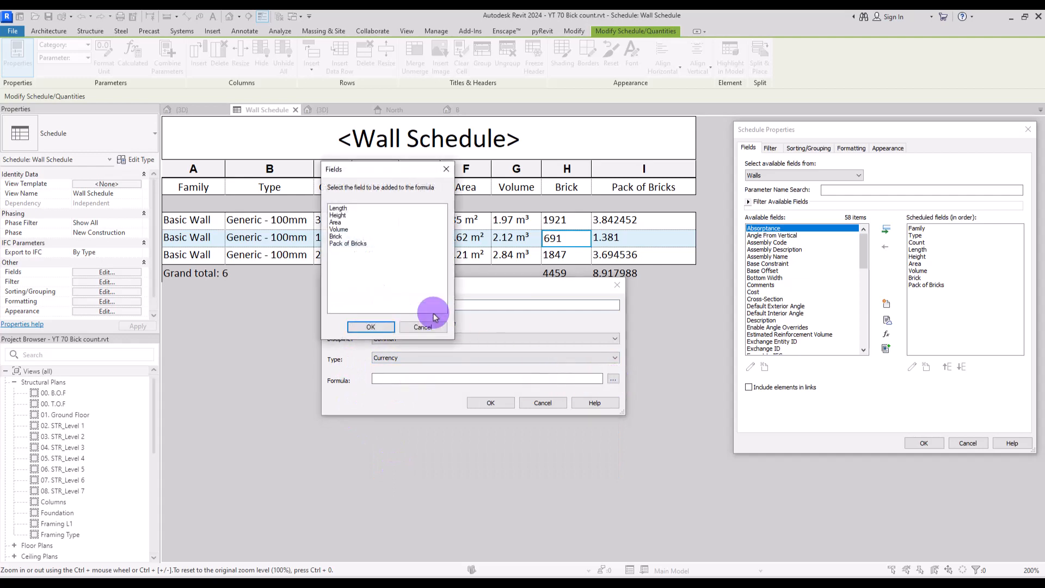
double_click(337, 244)
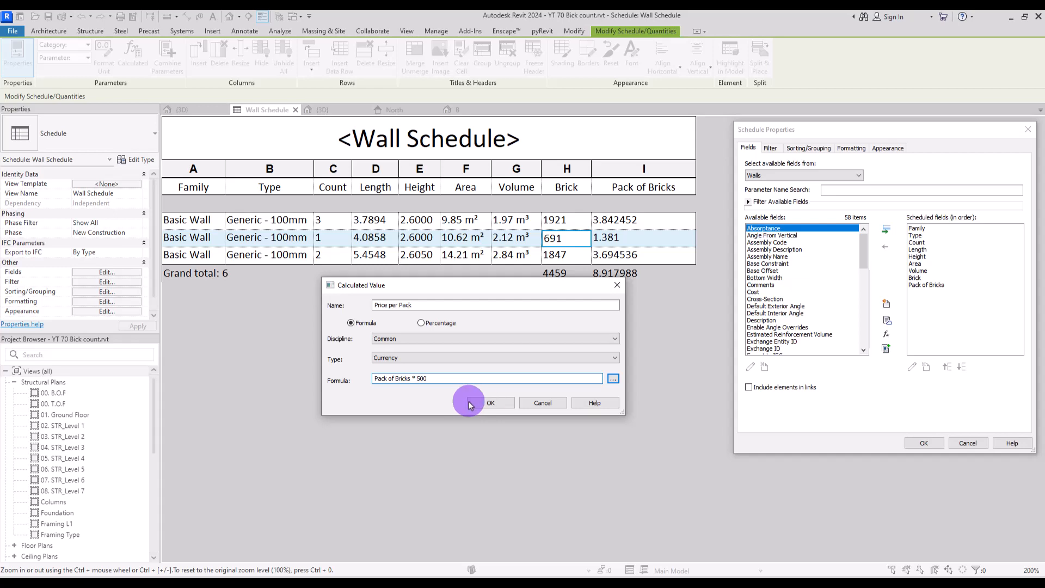
click(489, 403)
click(924, 442)
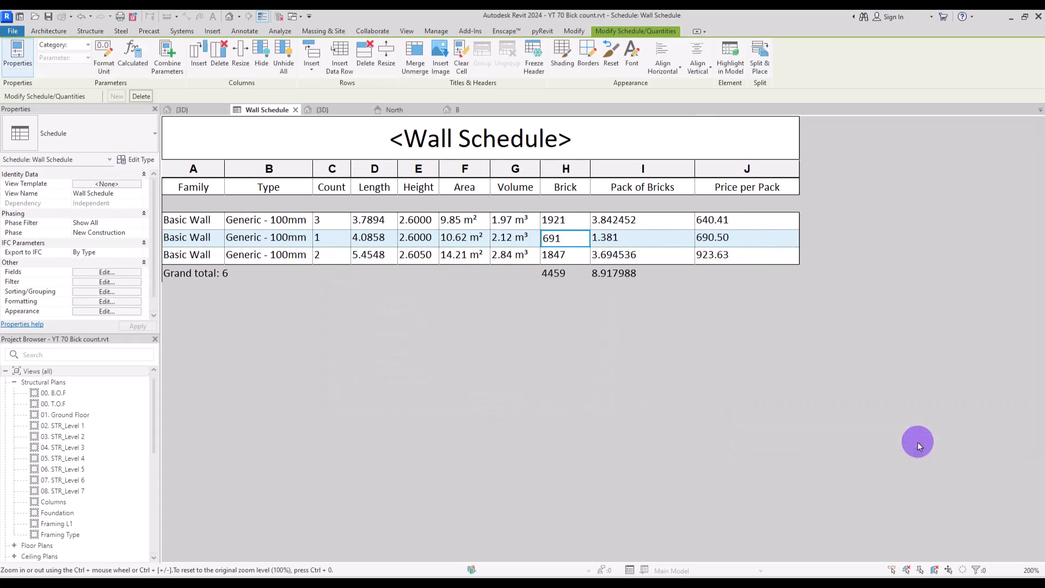
Set the Price per Pack field to Calculate totals in the schedule's formatting
click(92, 303)
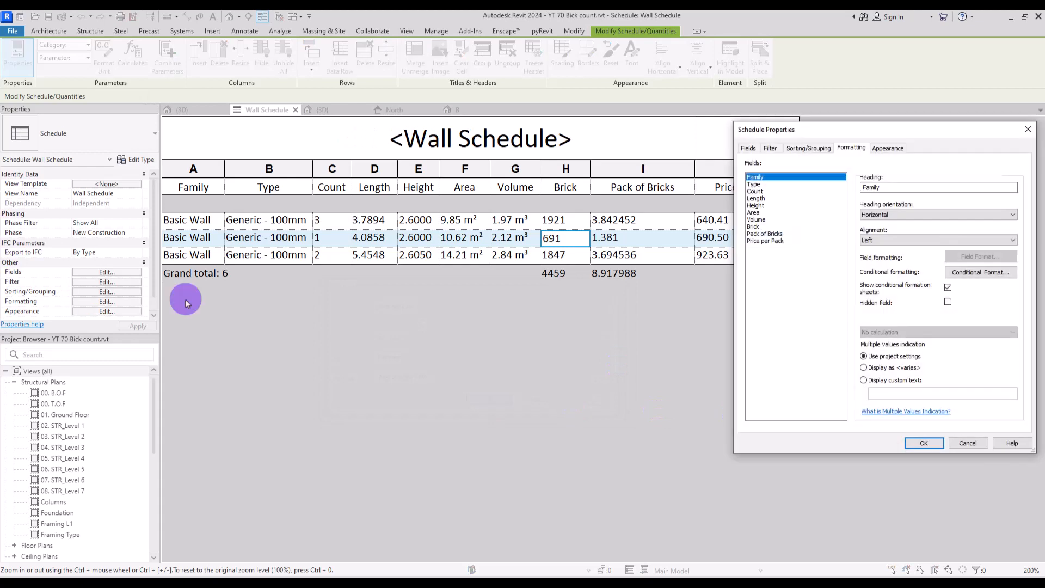
click(761, 241)
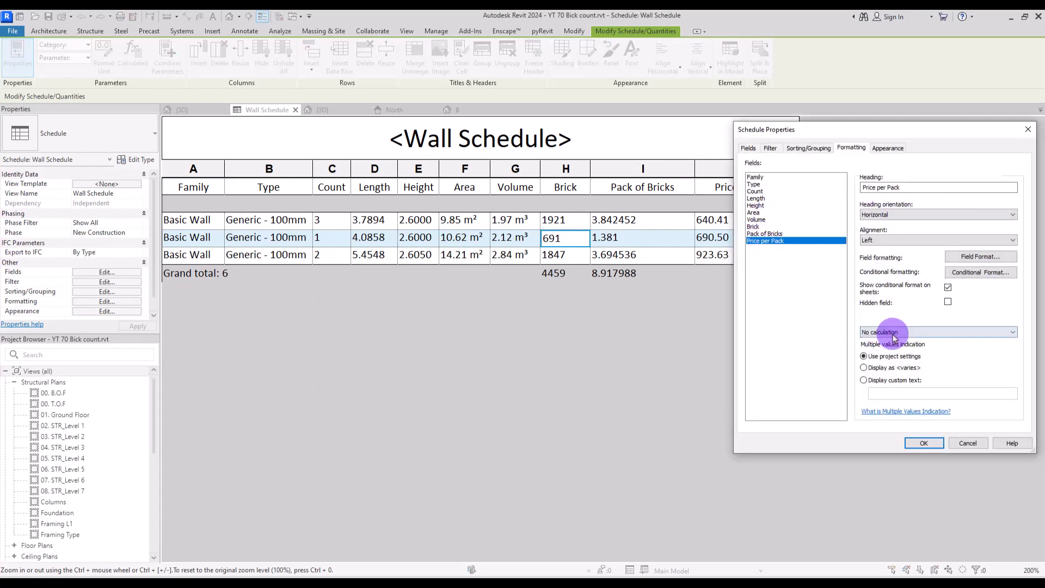
click(871, 332)
click(876, 342)
click(920, 441)
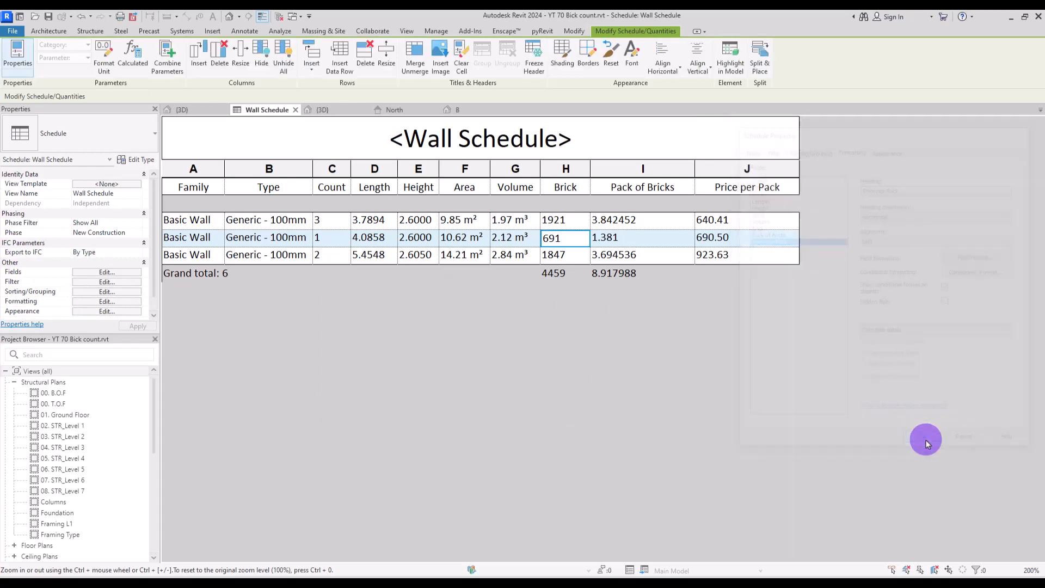
Override the project unit settings for the Price per Pack column and set its unit symbol to $
click(706, 168)
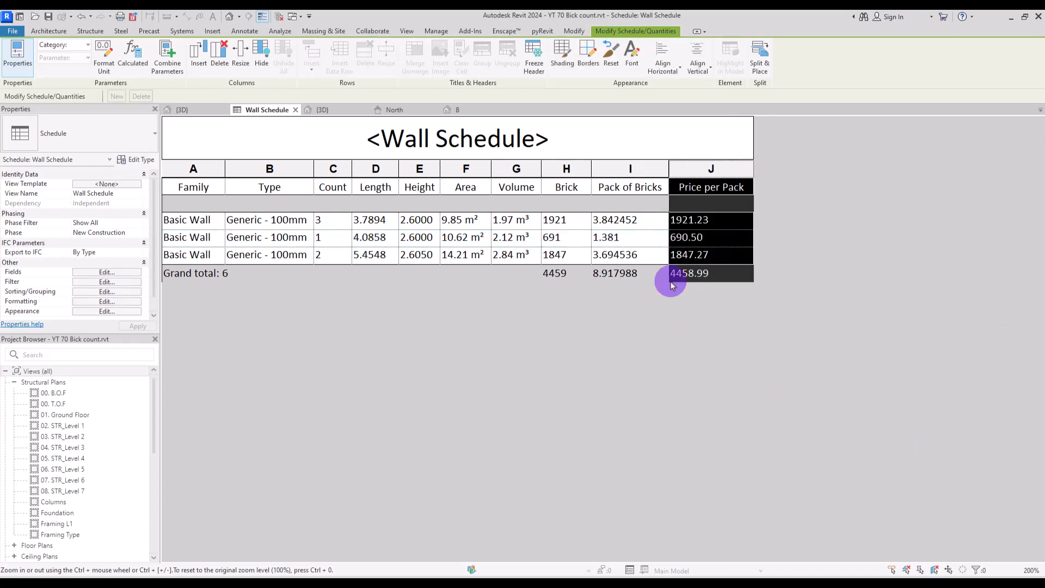
click(103, 50)
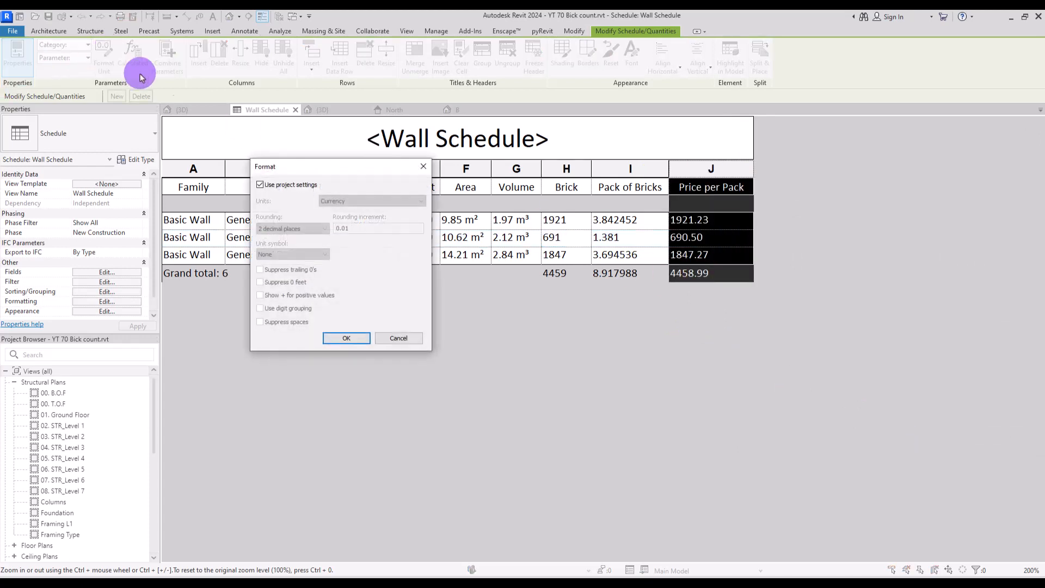
click(260, 185)
click(285, 256)
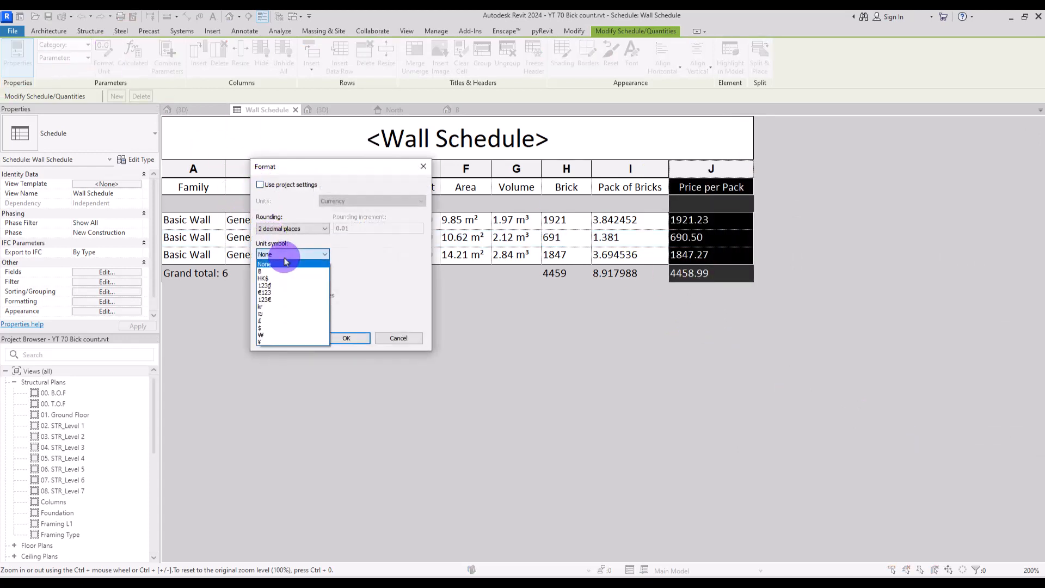
click(297, 329)
click(343, 338)
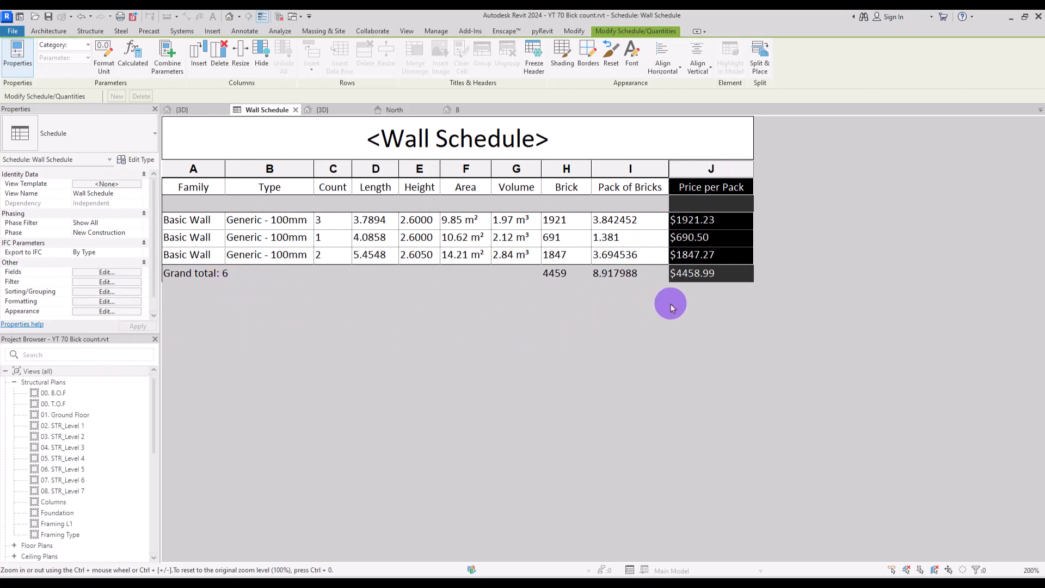
click(871, 215)
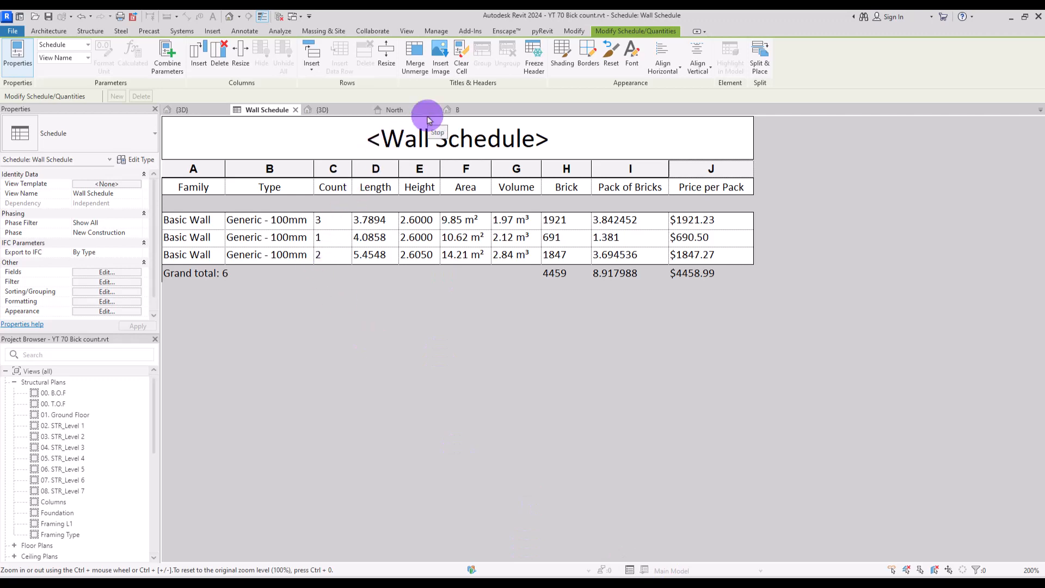
Switch to the 3D view and examine the brick infill walls from the building's back-left corner
click(207, 110)
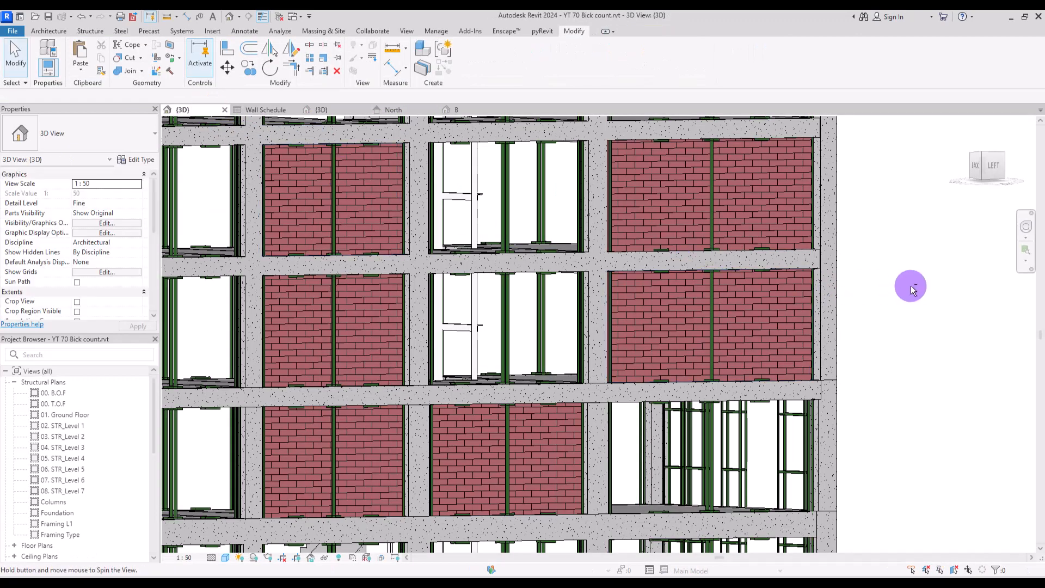
shift+middle_drag(913, 291, 952, 292)
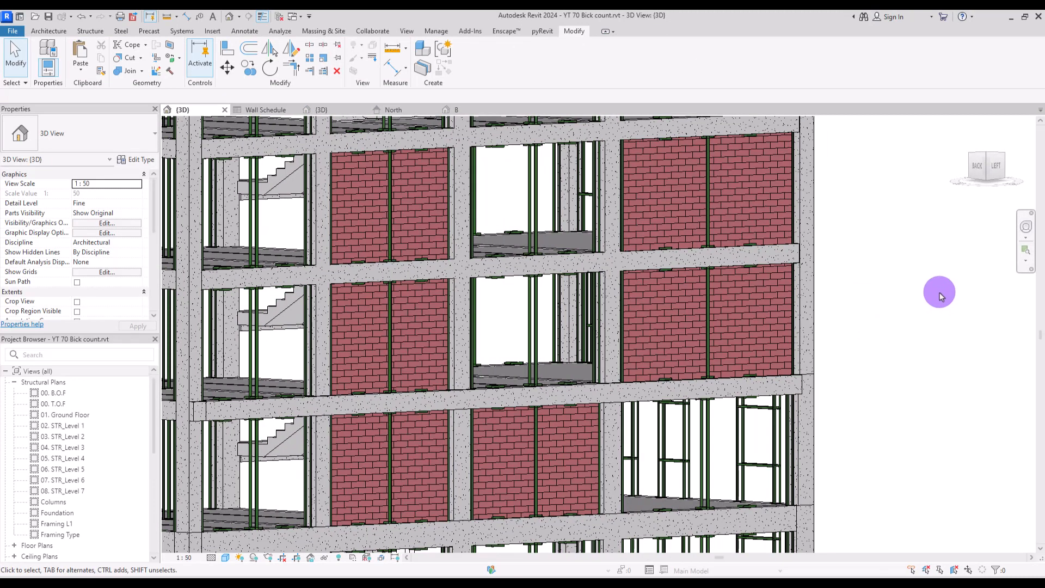